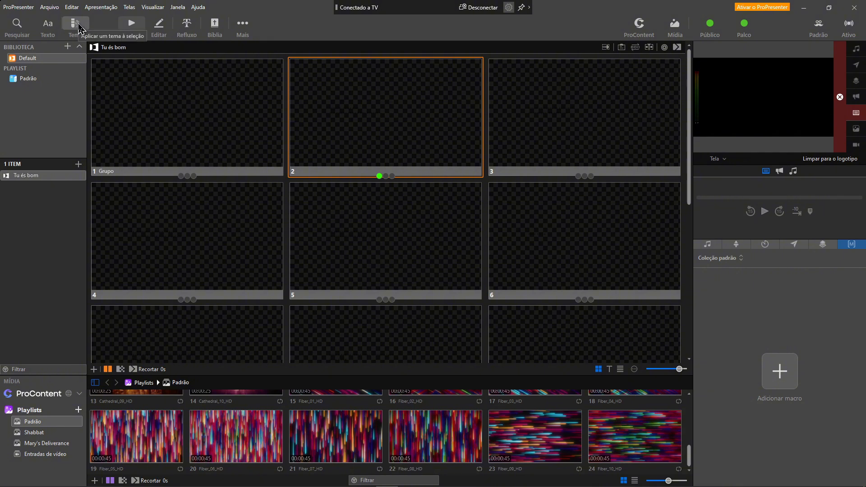
Step: Browse the existing themes in the Lyric Styles folder, looking inside Musica and Lines
click(74, 23)
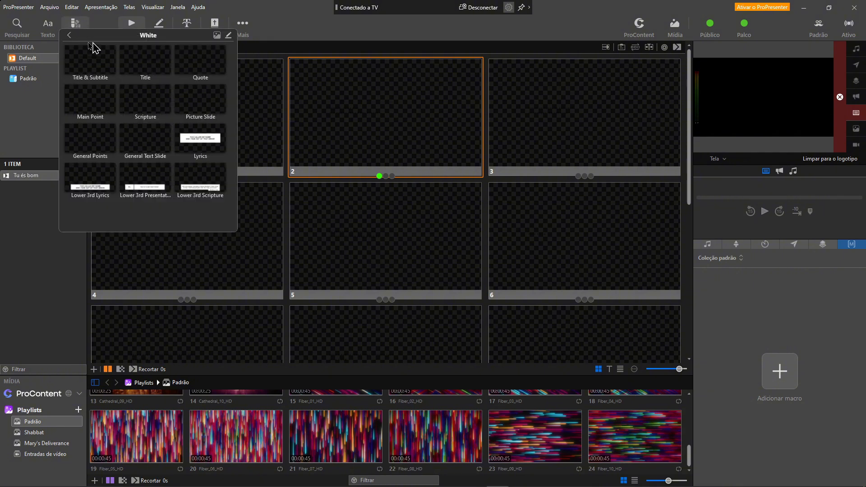
click(68, 35)
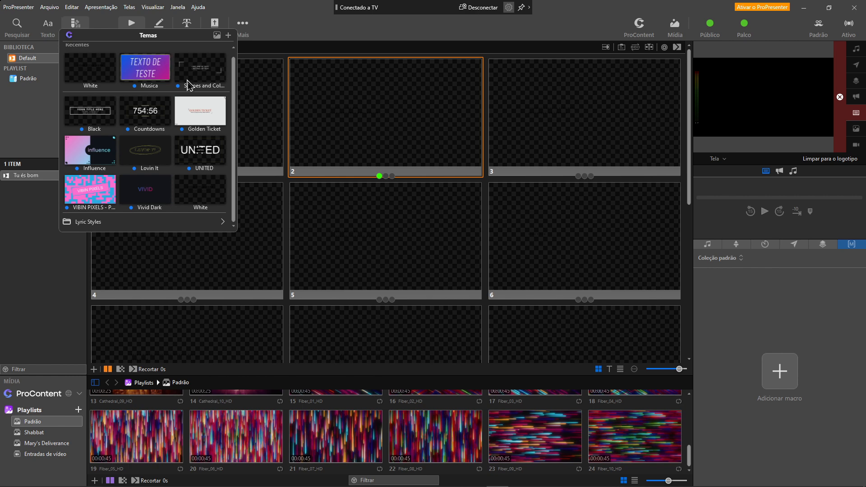
click(136, 224)
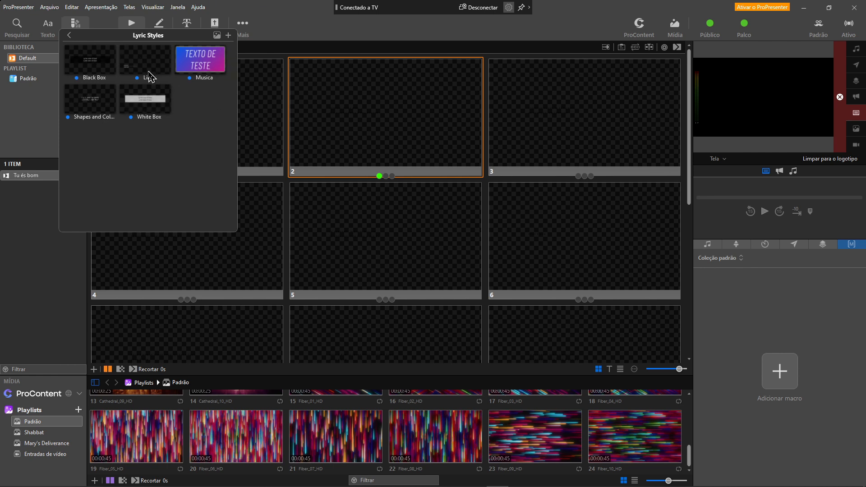
click(189, 68)
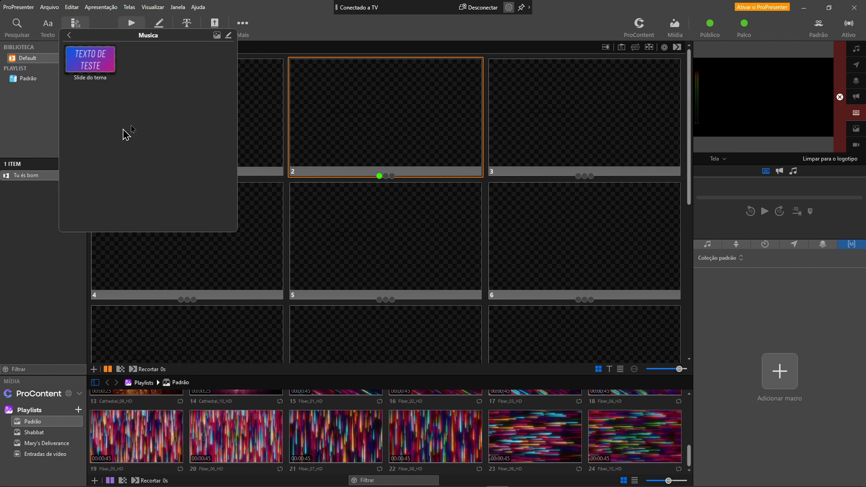
click(70, 35)
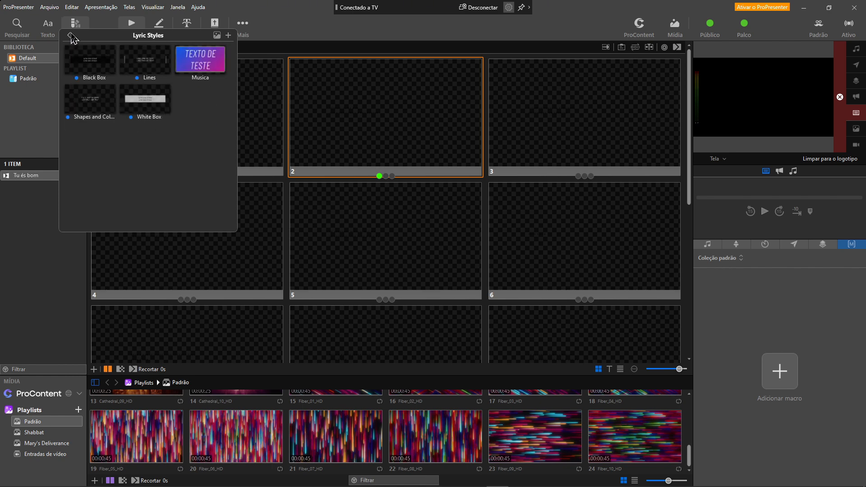
click(145, 60)
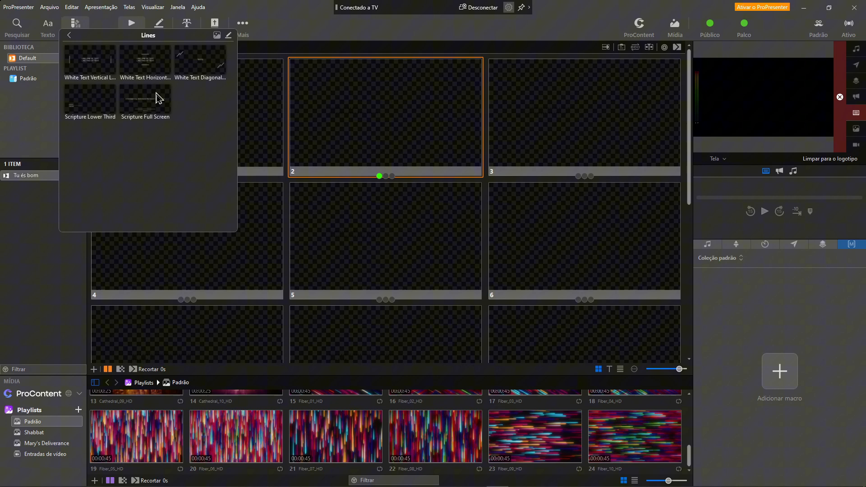
click(69, 35)
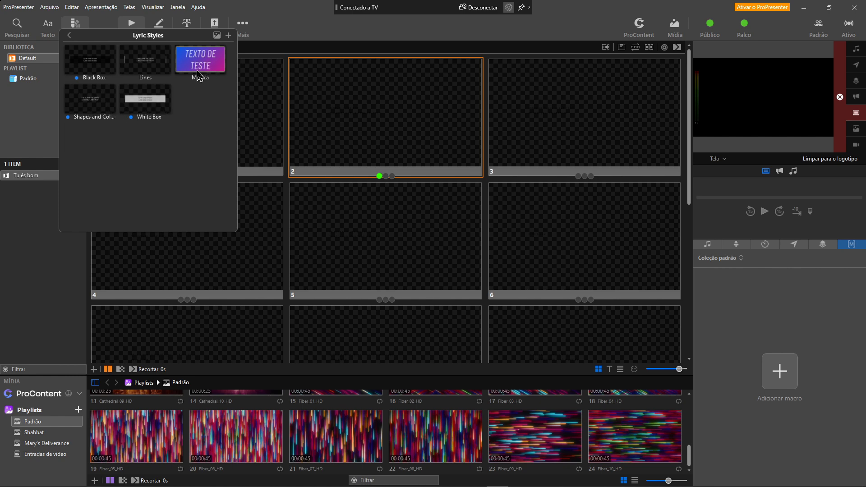
Step: Create a new theme named Teste in the Lyric Styles folder
click(229, 36)
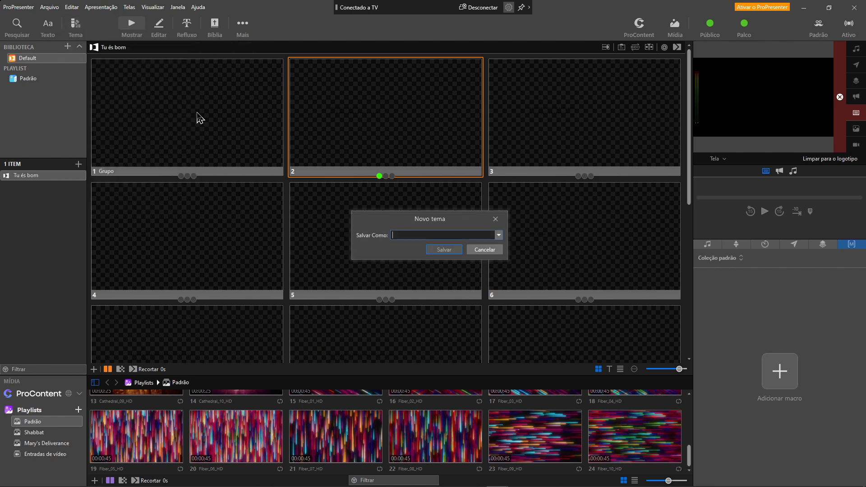
text(TEste)
key(Return)
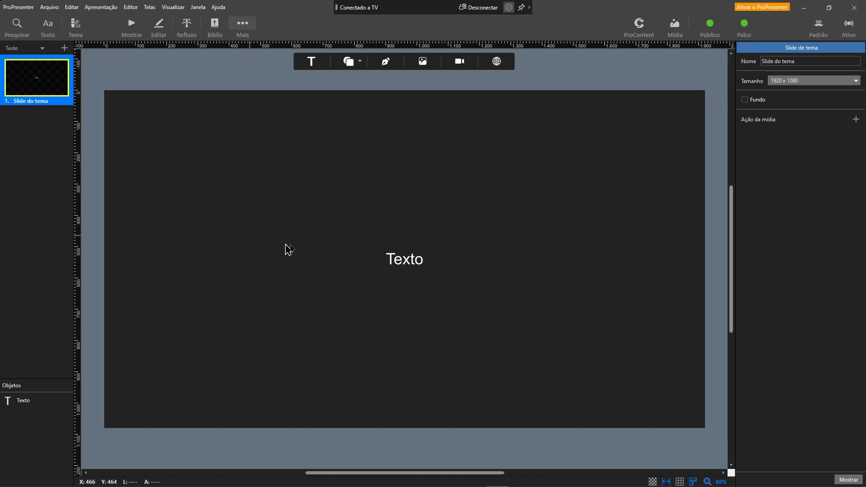
Step: Try the left, right, top and bottom alignments on the text box, ending with it centred horizontally and vertically on the slide
click(460, 269)
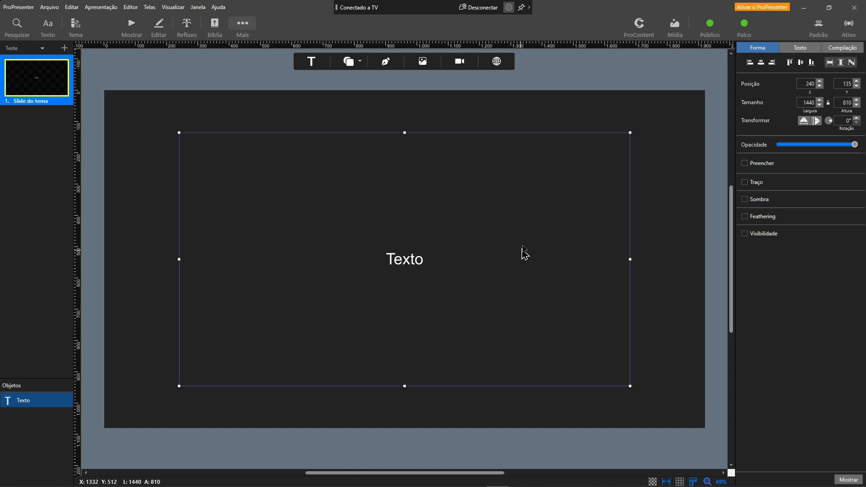
click(750, 63)
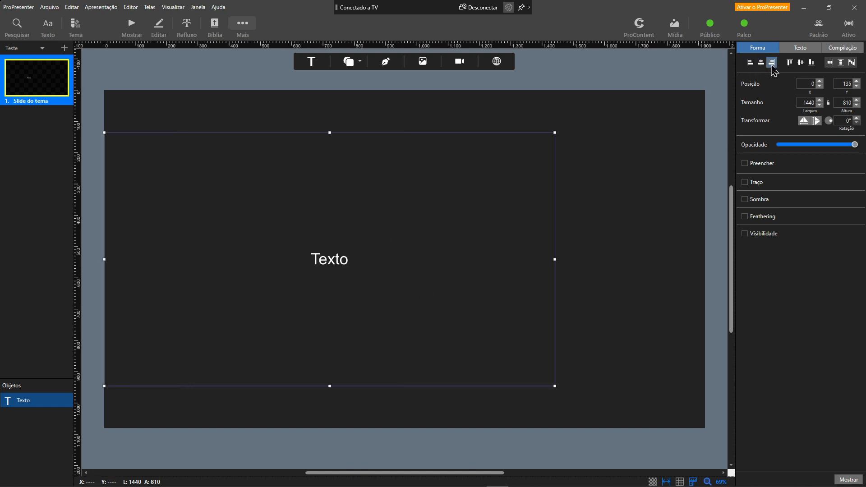
click(761, 63)
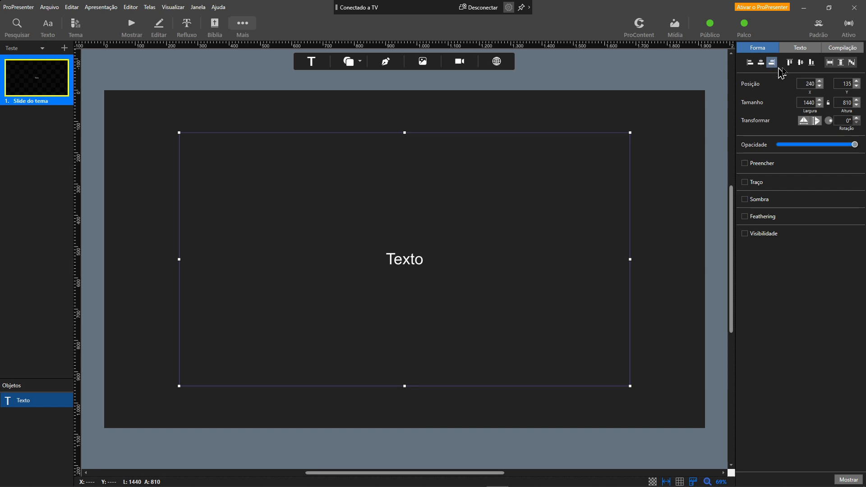
click(790, 63)
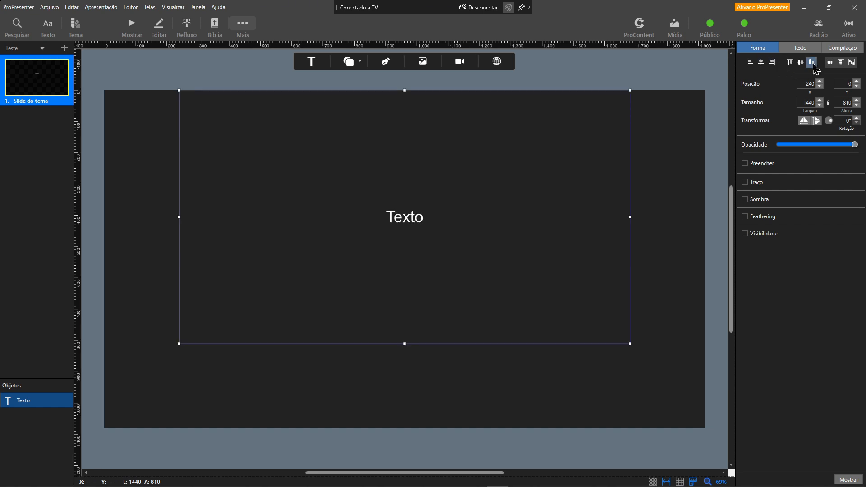
click(812, 63)
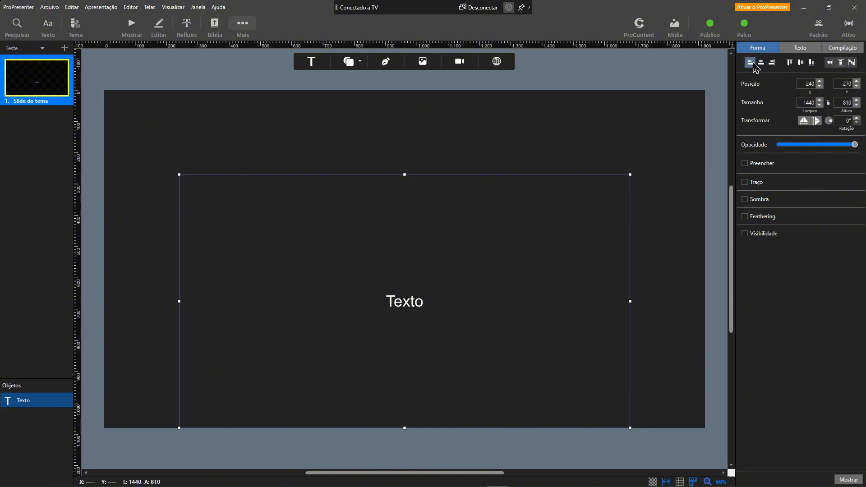
click(772, 64)
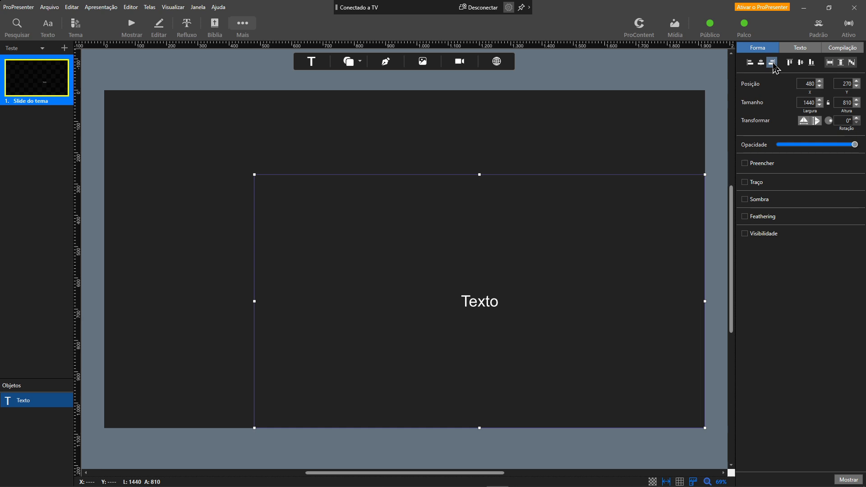
click(761, 62)
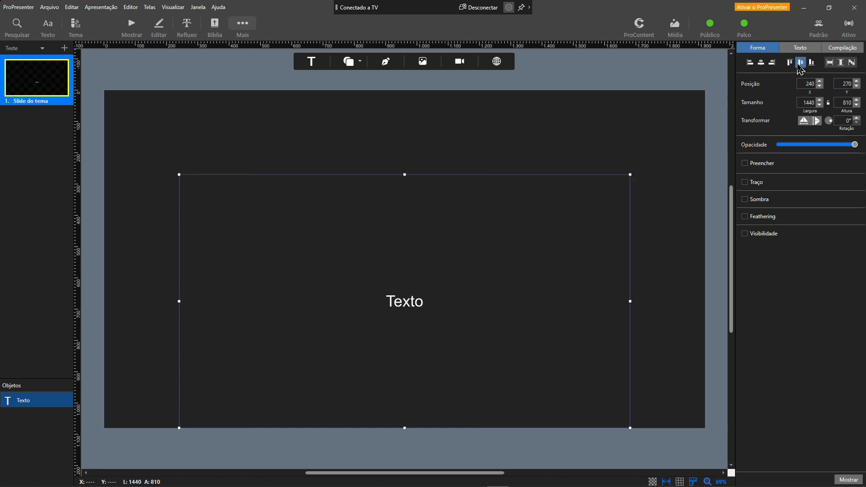
click(801, 63)
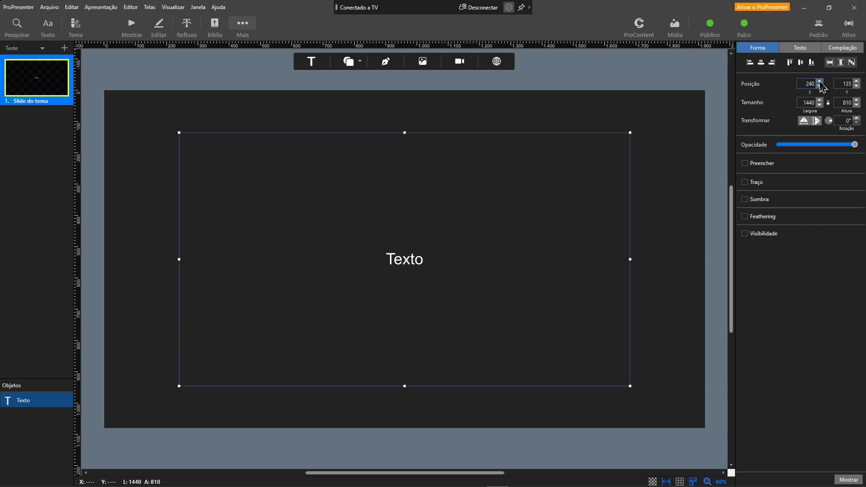
Step: Move the text box down and to the left, fine-tuning its position to X 117 and Y 187
click(819, 82)
drag(489, 233, 450, 274)
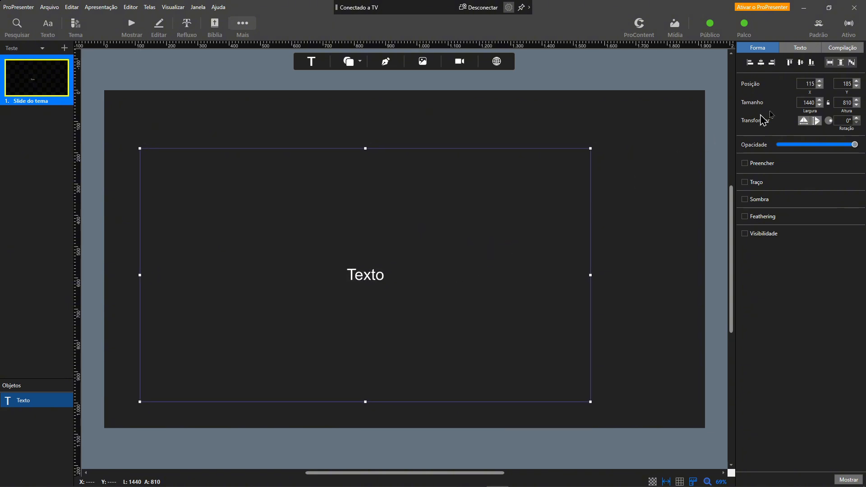
click(820, 82)
click(820, 88)
click(819, 87)
click(820, 87)
click(857, 81)
click(857, 81)
click(856, 81)
click(857, 81)
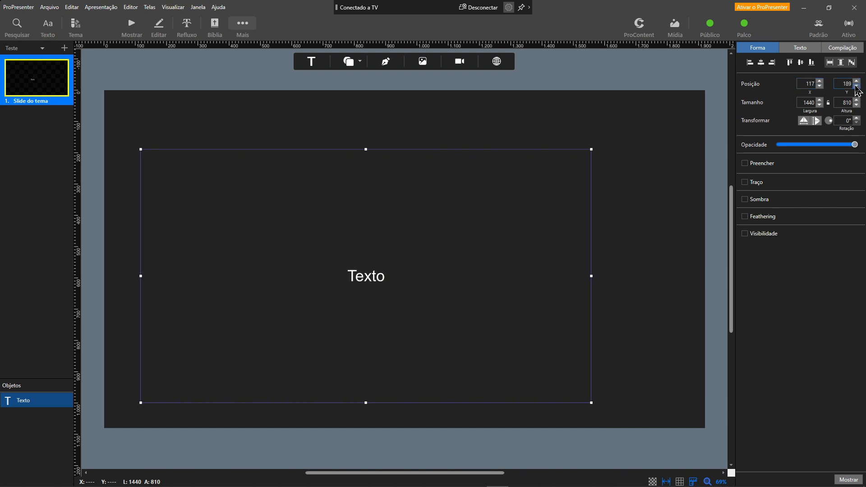
click(856, 88)
click(856, 87)
Step: Widen the text box step by step to 1462, and bring its width back to 1440
click(820, 100)
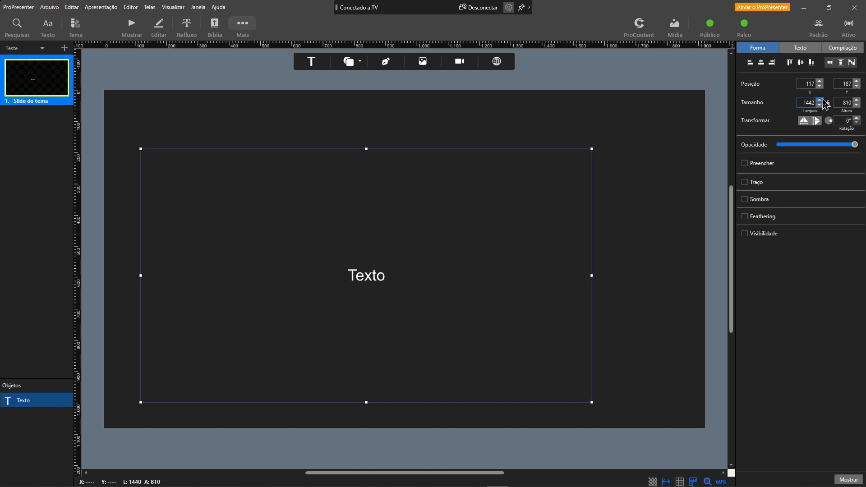
click(819, 100)
click(819, 100)
click(819, 100)
click(819, 100)
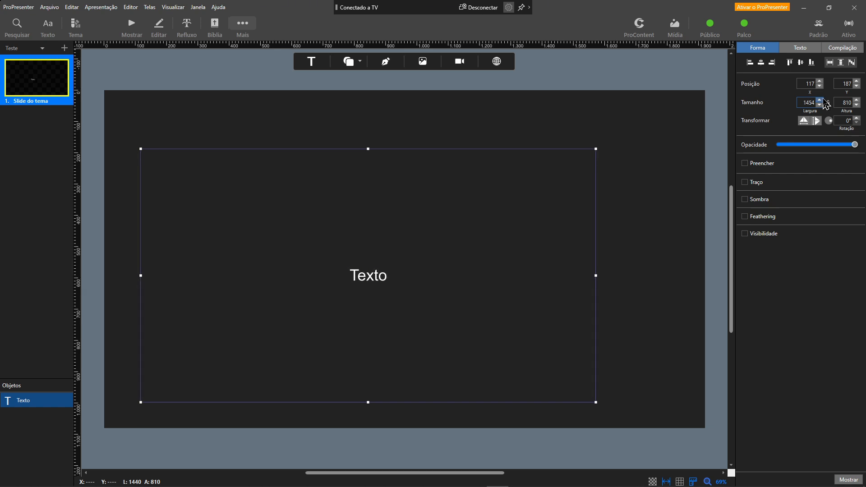
click(819, 100)
click(820, 100)
click(819, 100)
click(820, 100)
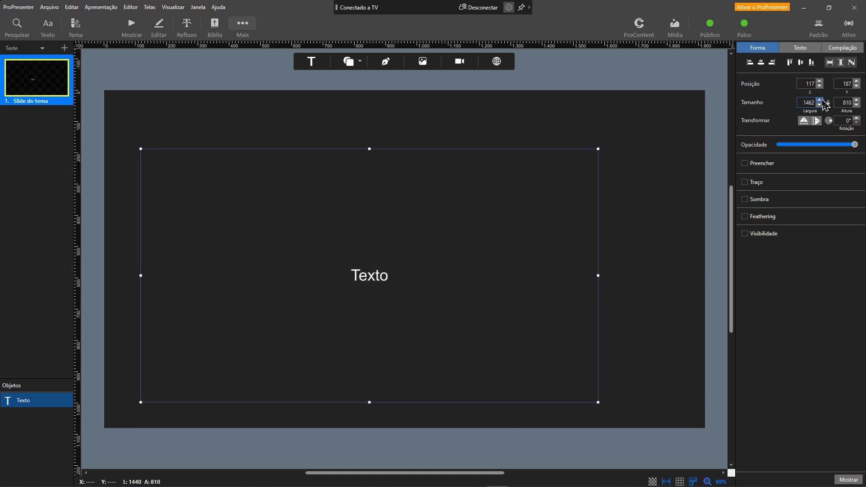
click(819, 105)
click(819, 105)
click(819, 105)
click(819, 105)
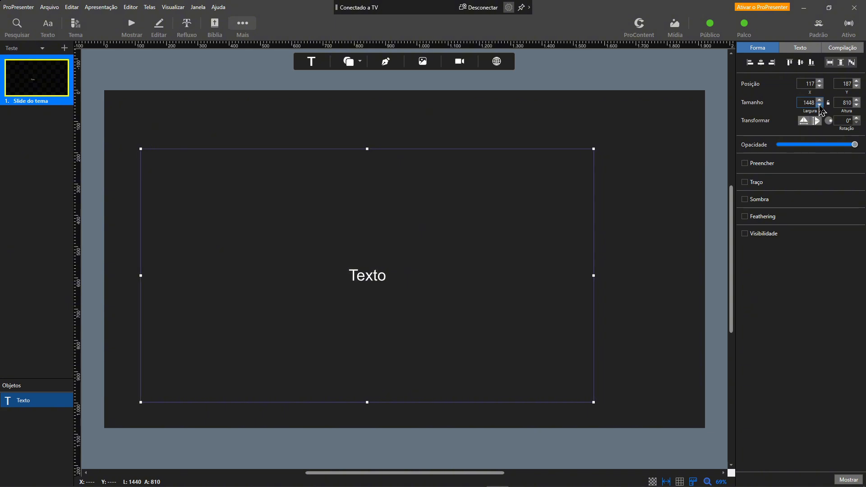
click(819, 105)
click(819, 105)
Step: Increase the text box's height to 815 and return it to 810
click(856, 100)
click(856, 100)
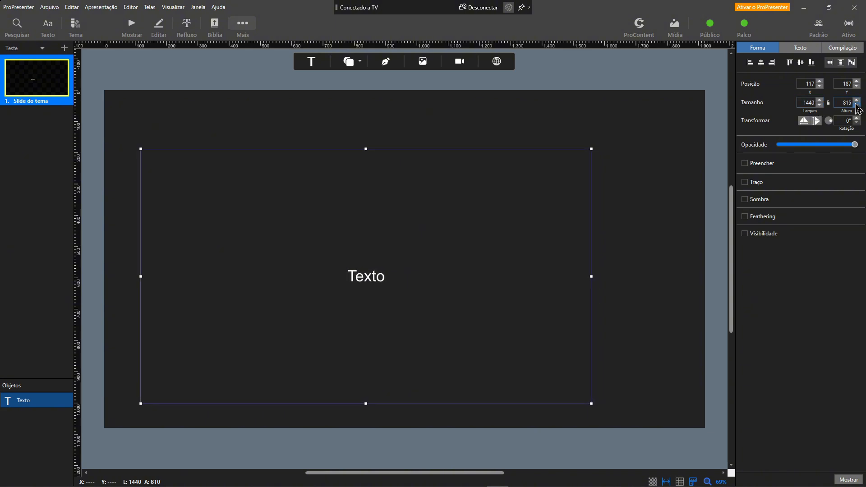
click(856, 105)
click(856, 105)
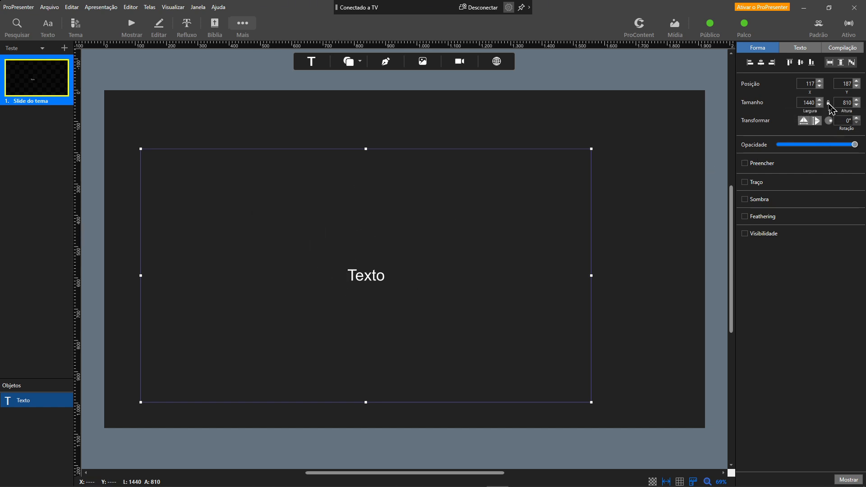
Step: Scale the text box with locked proportions to 1499 by 843, centred on the slide at X 210 and Y 118
click(820, 100)
drag(821, 101, 820, 100)
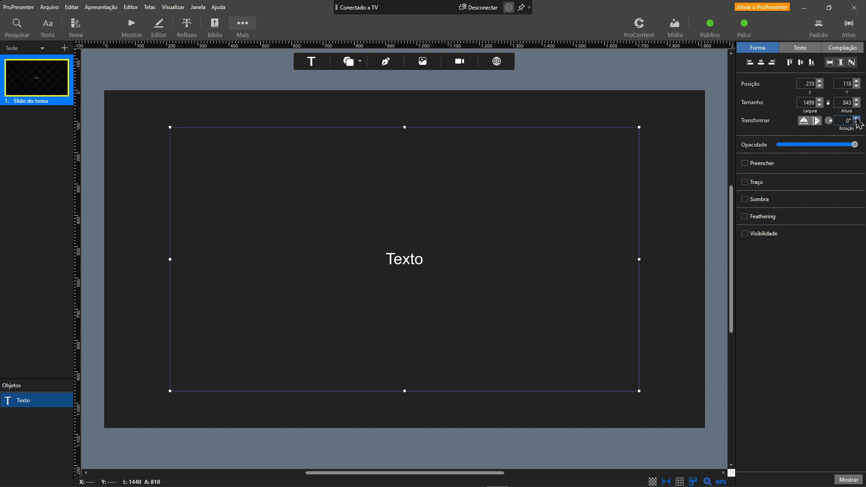
drag(856, 120, 857, 120)
mouse_move(855, 147)
mouse_down()
mouse_move(777, 153)
mouse_move(861, 150)
mouse_up()
Step: Fill the text box with a gradient and change its second colour to magenta
click(745, 163)
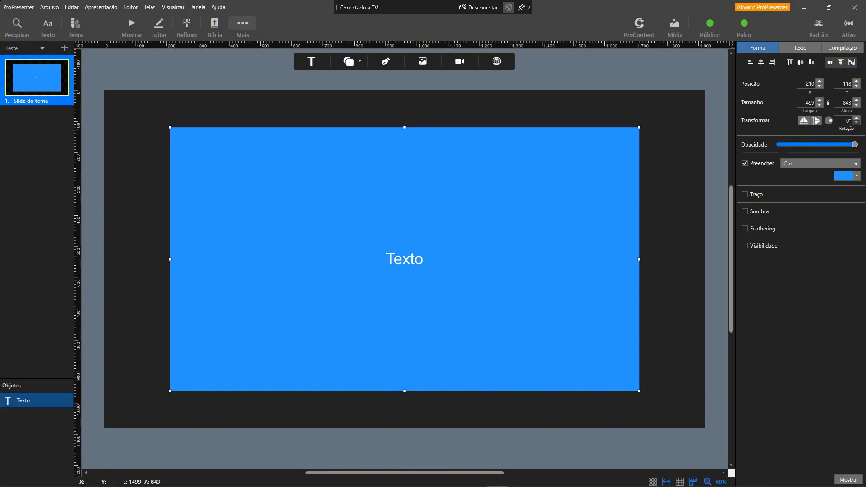
click(810, 166)
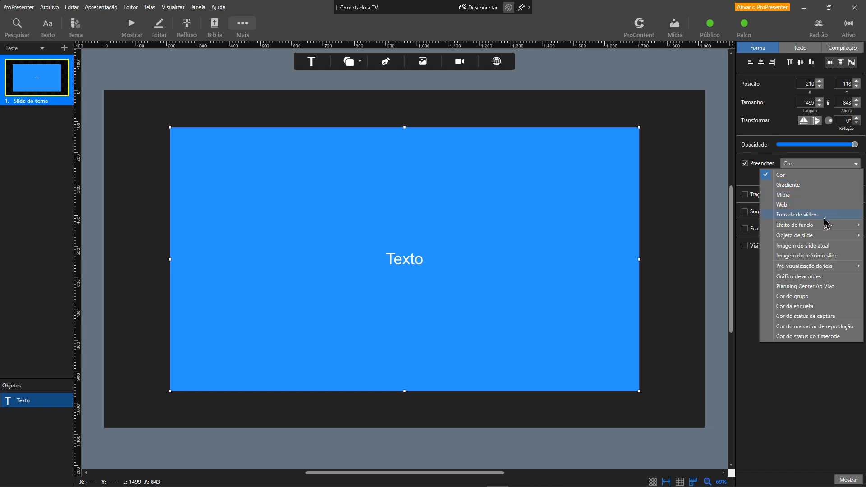
mouse_move(828, 223)
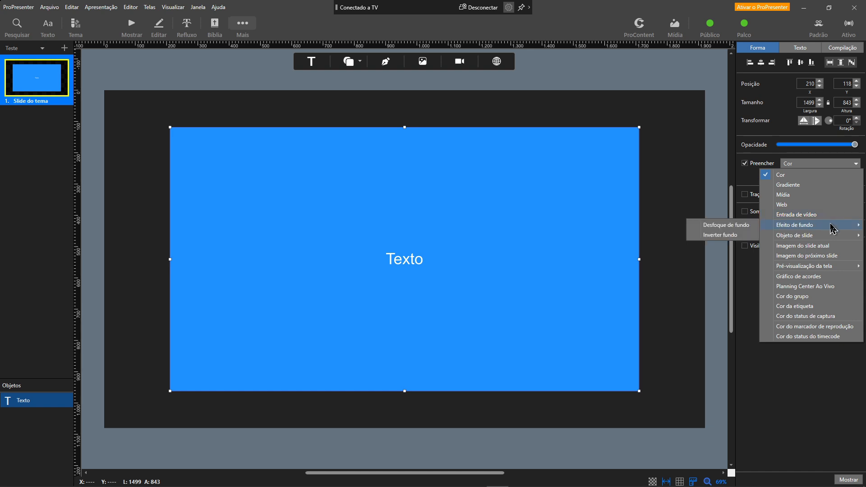
mouse_move(834, 239)
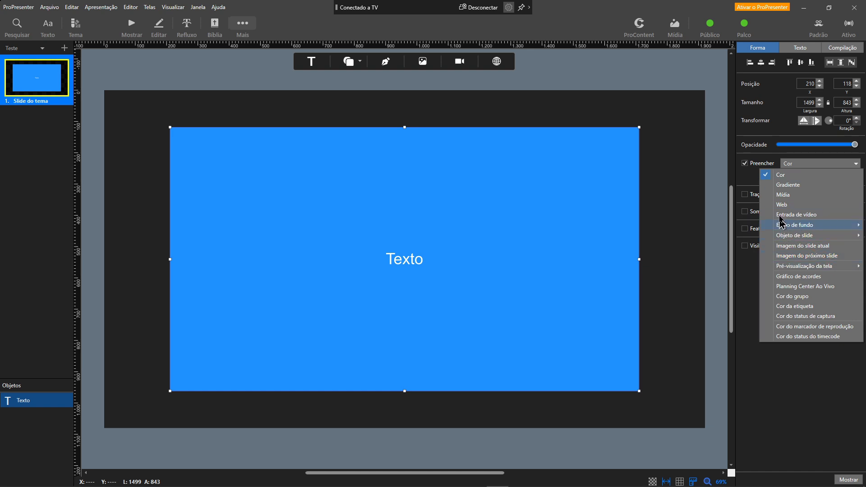
click(796, 185)
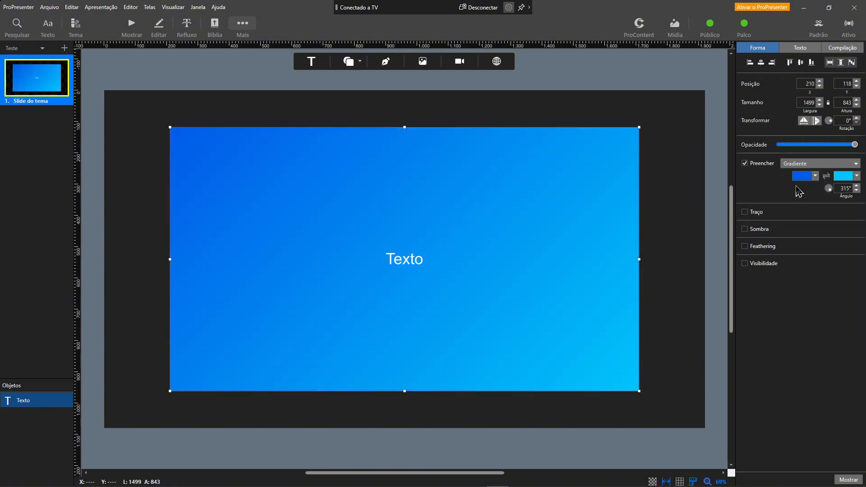
click(856, 176)
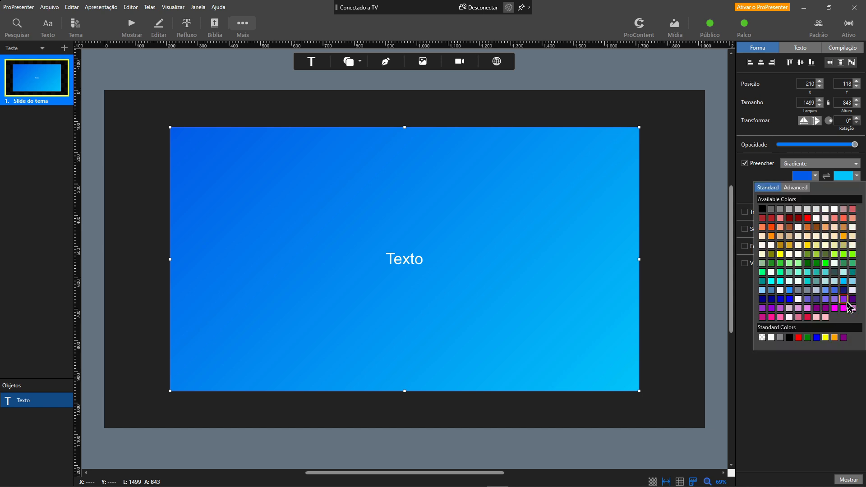
click(842, 308)
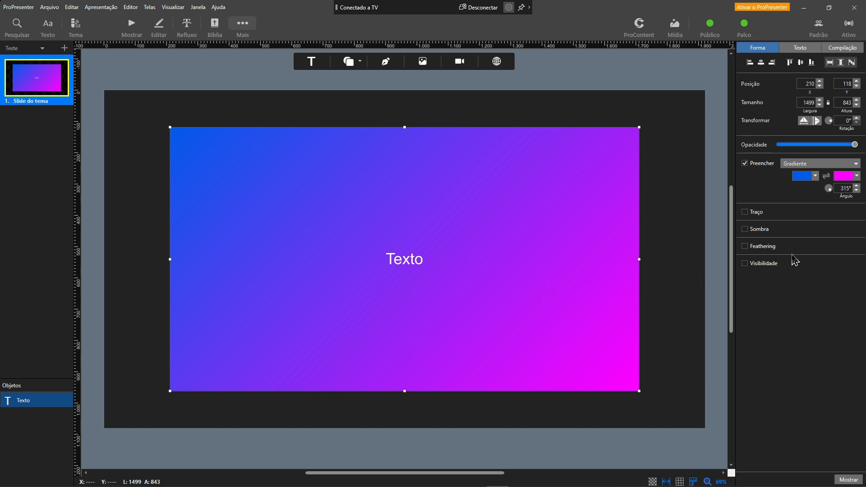
Step: Add a stroke around the text box and set its width to 14
click(744, 212)
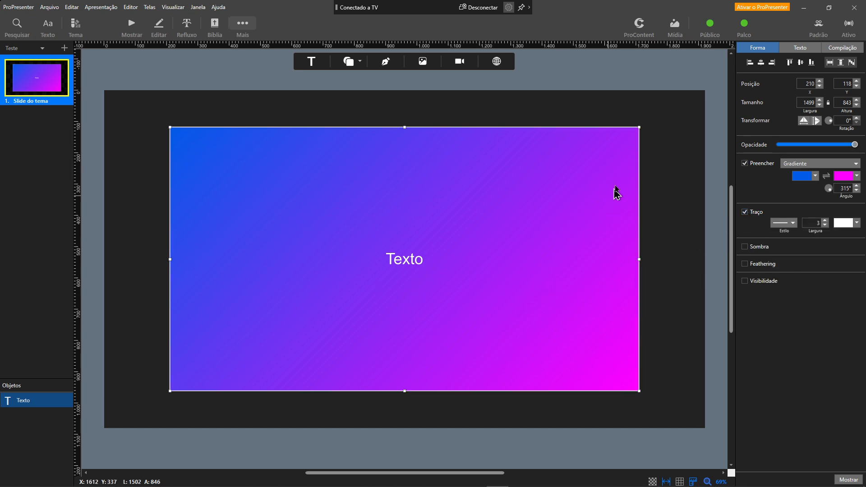
click(825, 220)
click(825, 221)
click(824, 220)
click(825, 221)
click(825, 220)
click(825, 221)
click(825, 220)
click(825, 221)
click(825, 221)
click(825, 221)
click(825, 221)
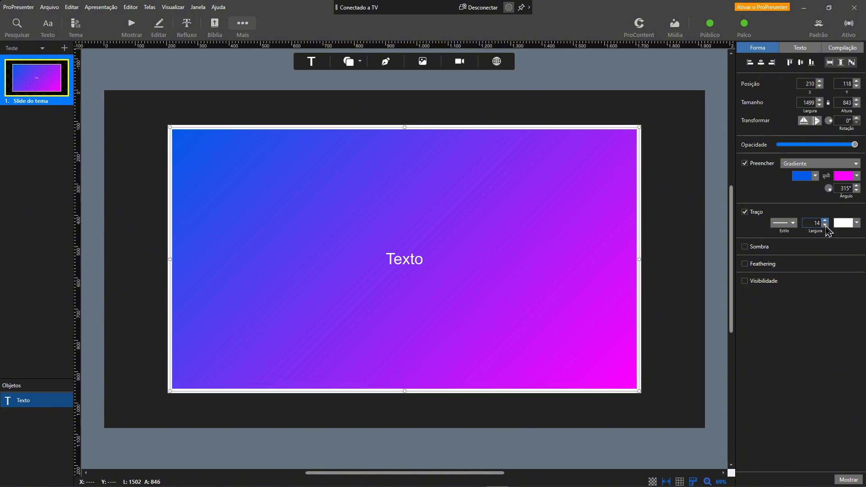
Step: Set the text box's stroke width to 10 and its colour to a dusty rose
click(825, 225)
click(826, 226)
click(825, 225)
click(825, 225)
click(857, 222)
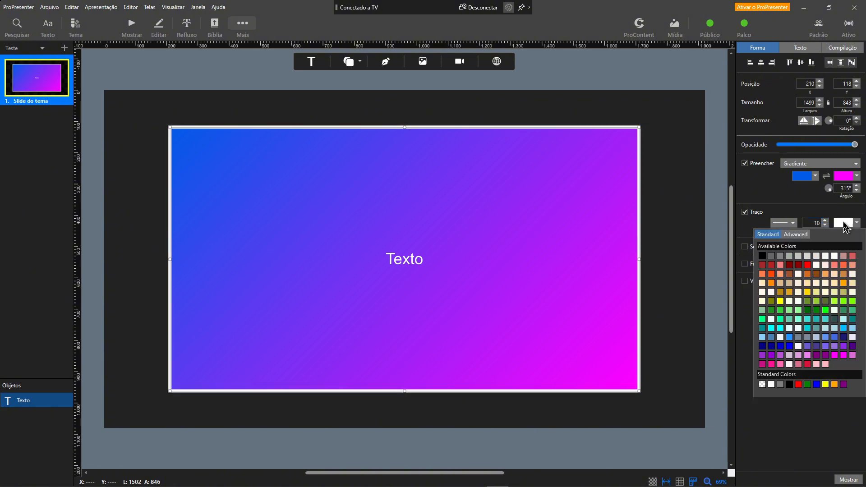
click(843, 257)
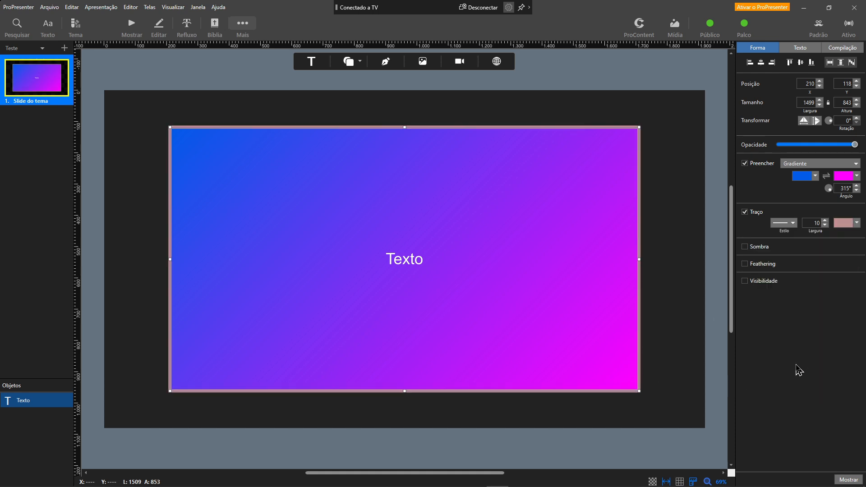
Step: Add a shadow to the text box, colour it white and set its blur to 100
click(755, 248)
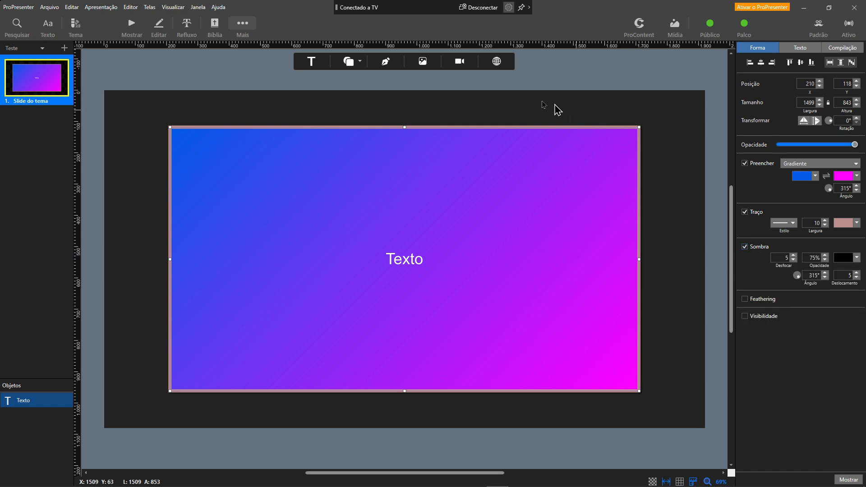
click(359, 99)
click(546, 267)
click(850, 262)
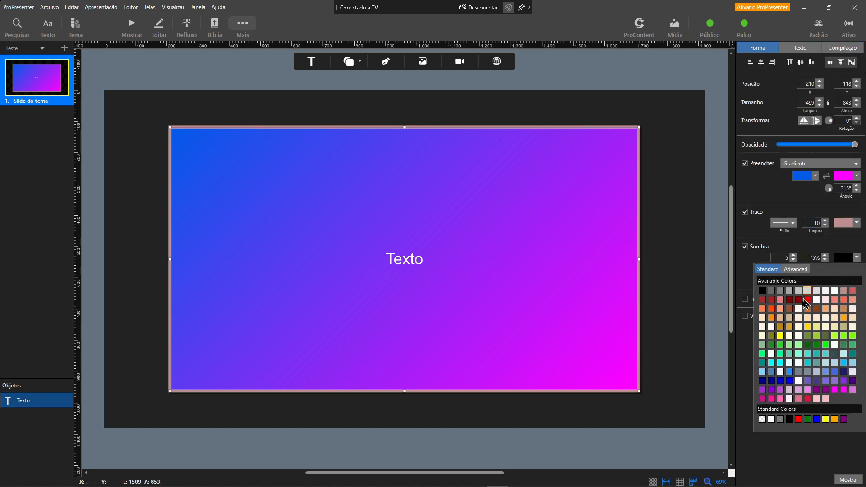
click(834, 293)
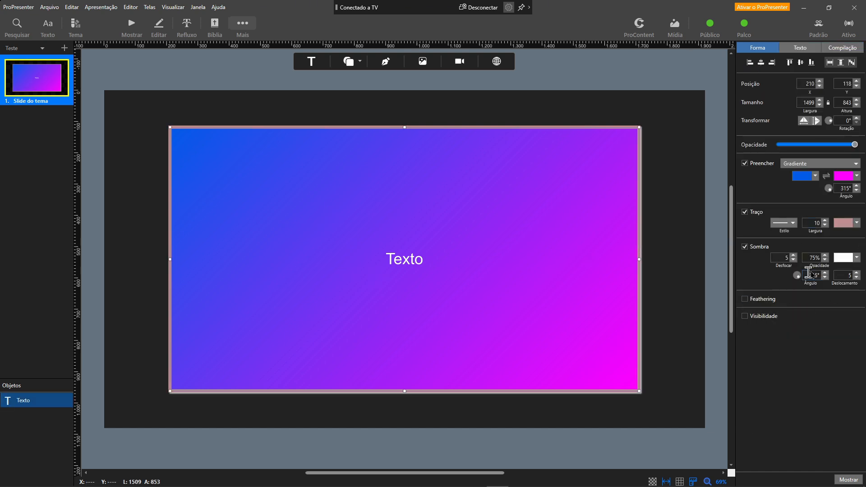
click(784, 257)
text(100)
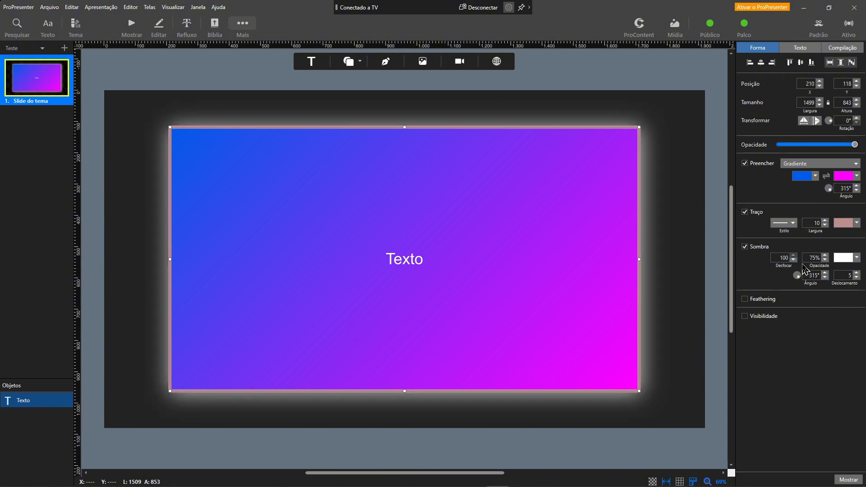
Step: Try a shadow offset of 100, return it to 5, and set the shadow's angle to 327°
click(817, 223)
key(Return)
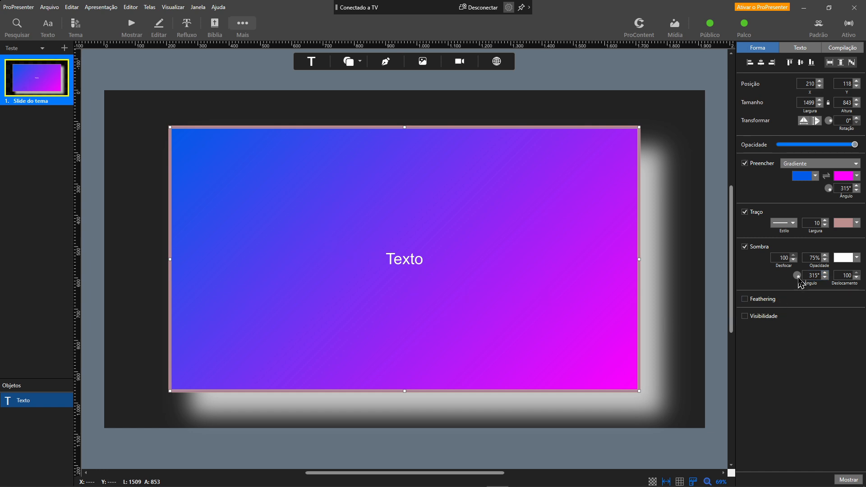
drag(798, 278, 770, 267)
double_click(844, 275)
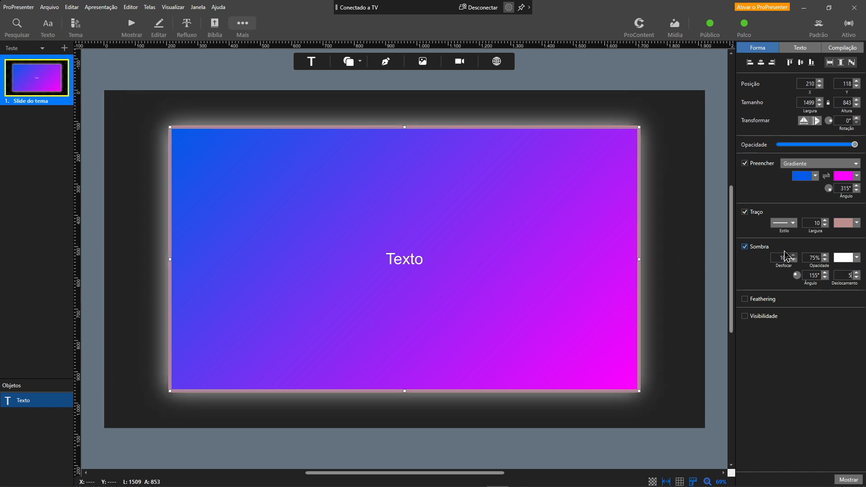
drag(799, 279, 806, 280)
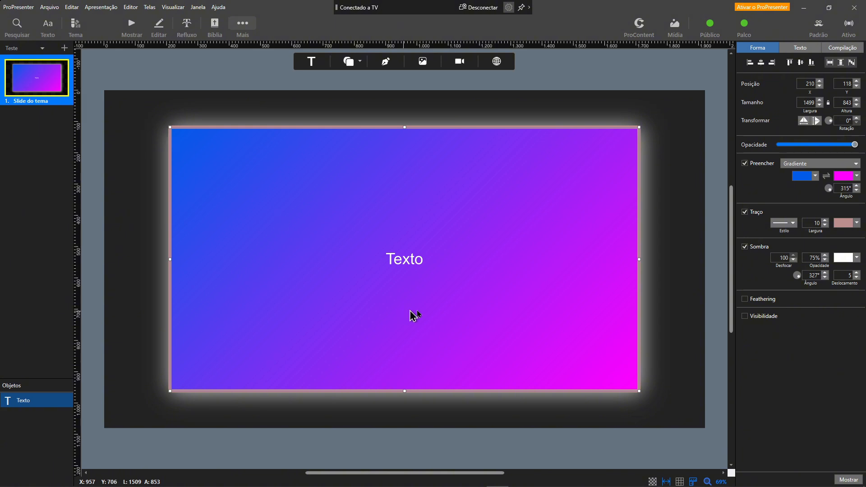
Step: Enable feathering on the text box and set it to 51%
click(761, 302)
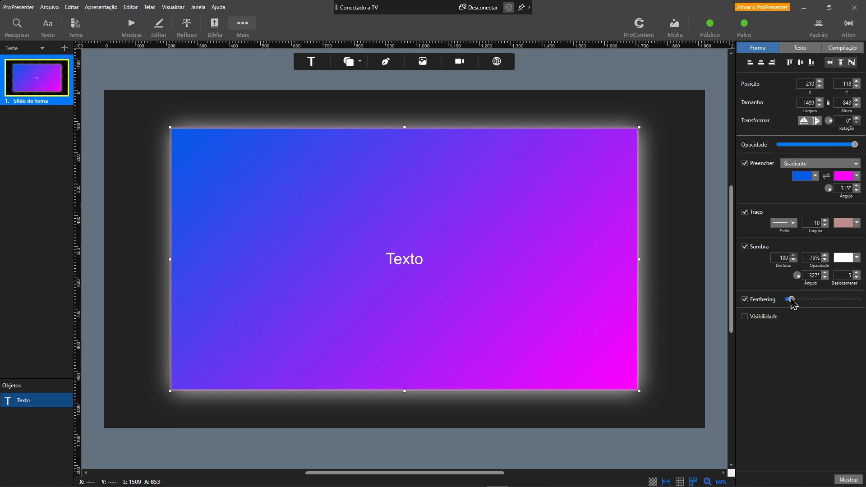
drag(791, 301, 783, 302)
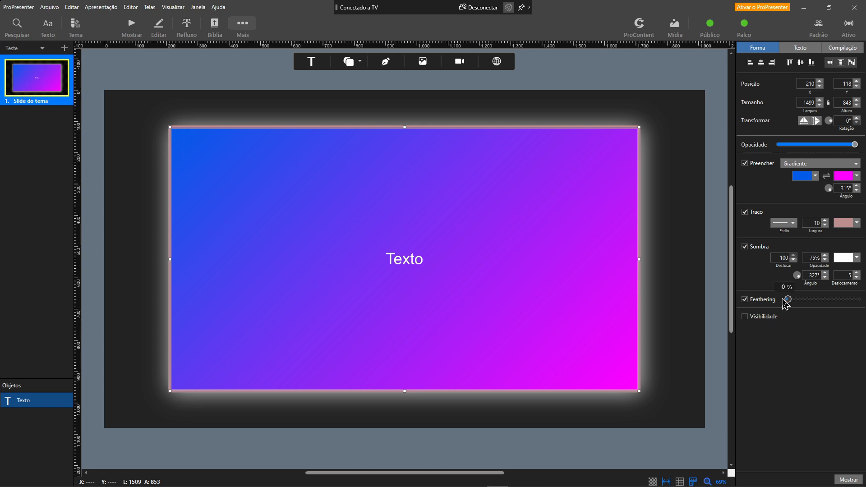
drag(783, 301, 825, 312)
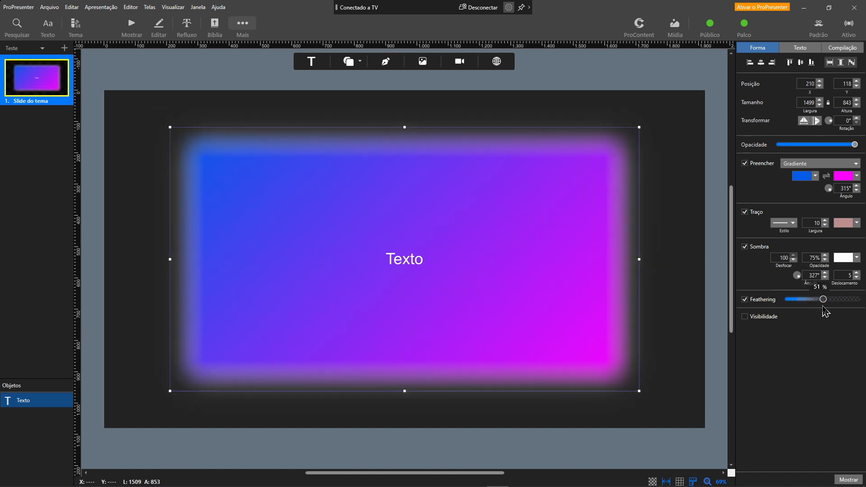
Step: Enable visibility conditions for the text box and look through the matching rules and condition types without adding a condition
click(762, 316)
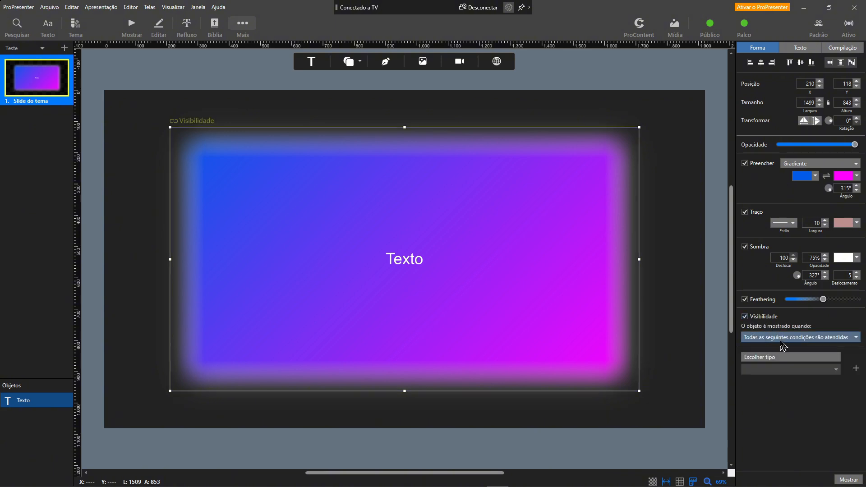
click(780, 341)
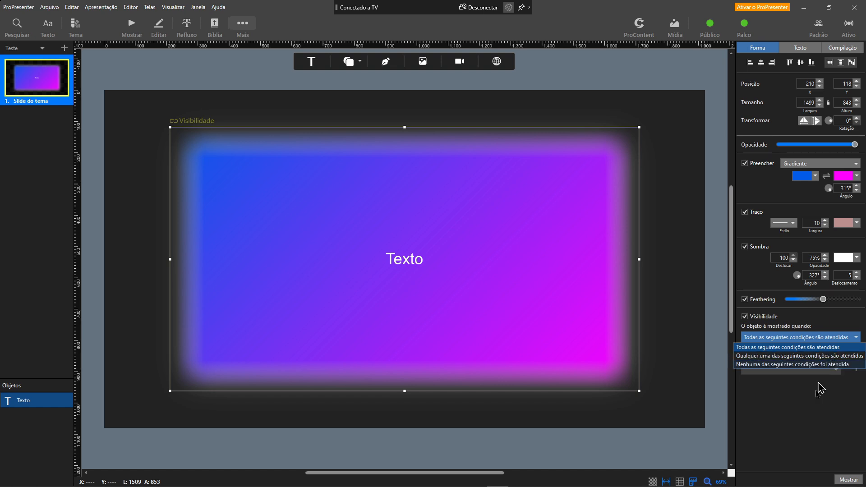
click(792, 371)
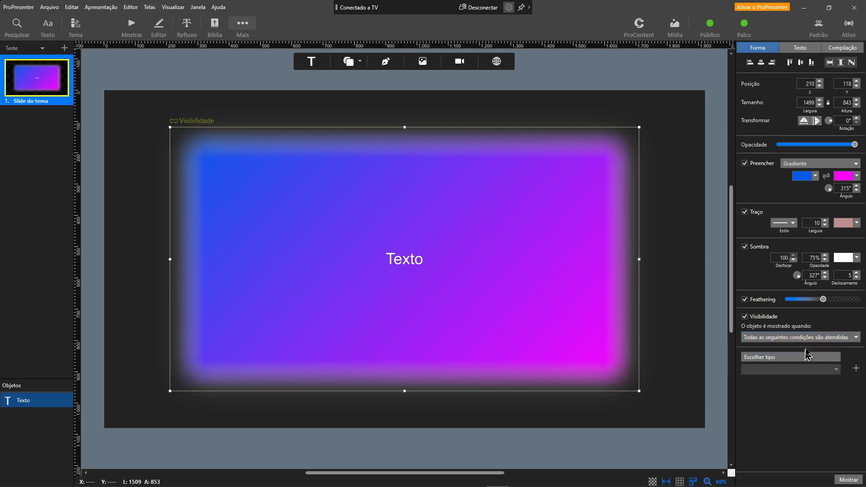
click(805, 366)
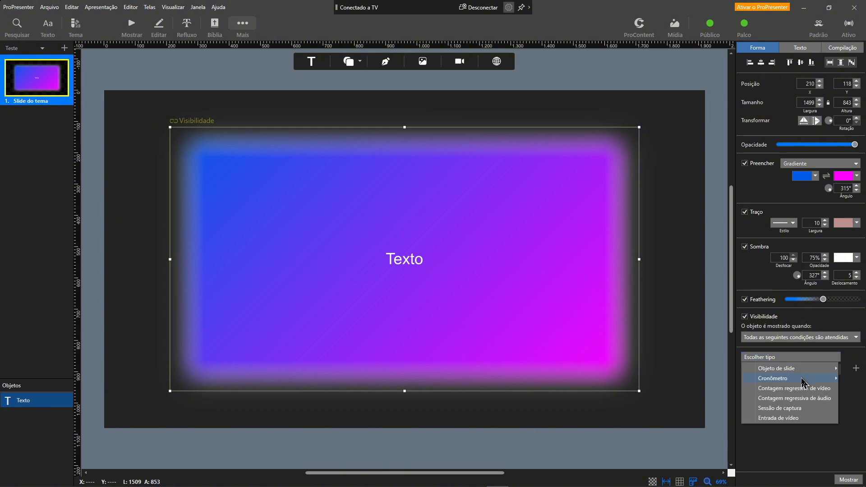
mouse_move(802, 381)
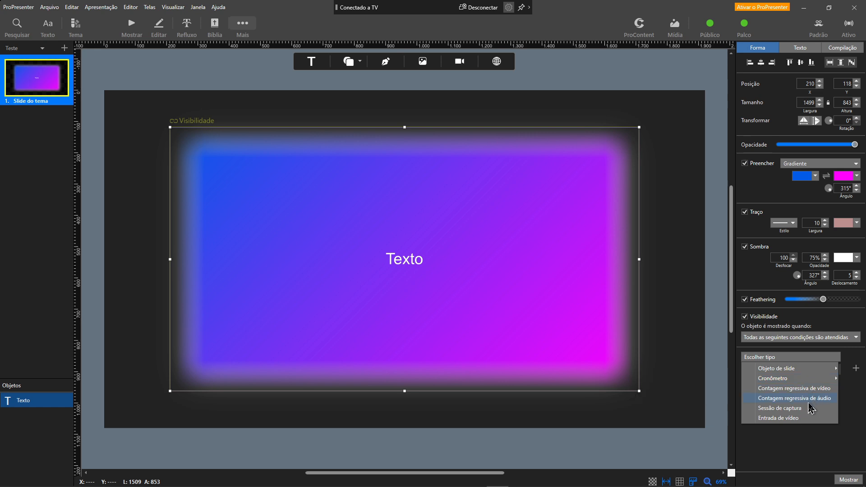
click(806, 435)
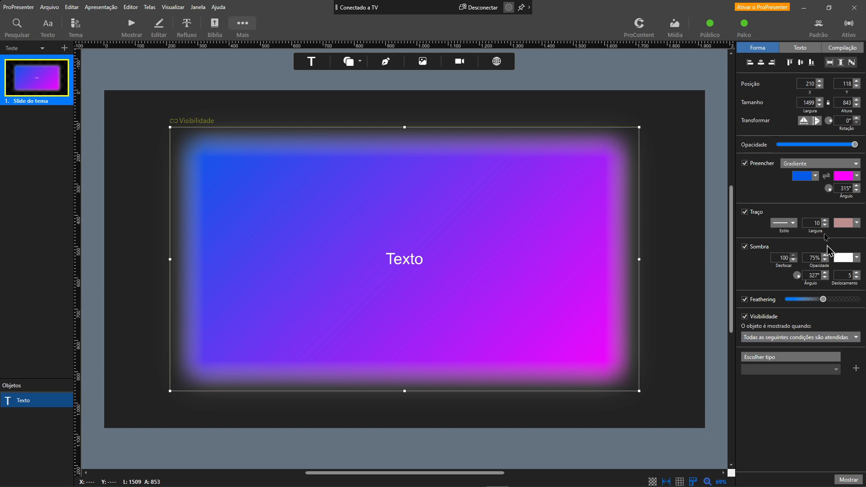
mouse_move(852, 483)
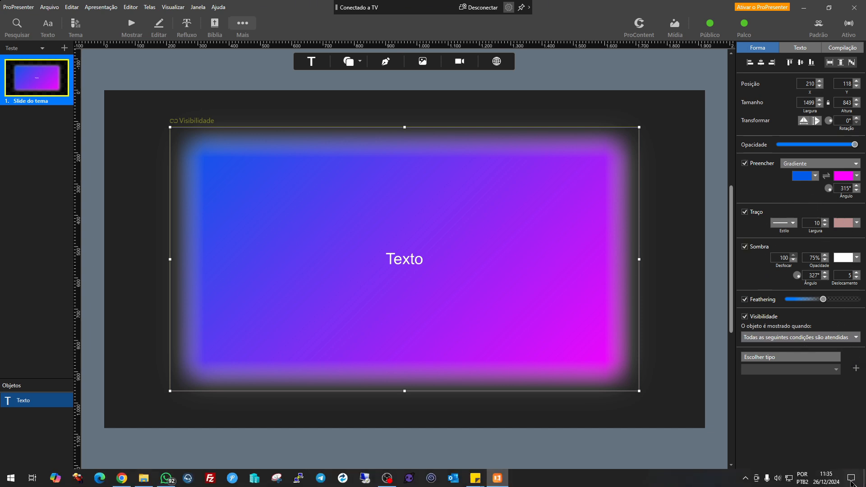
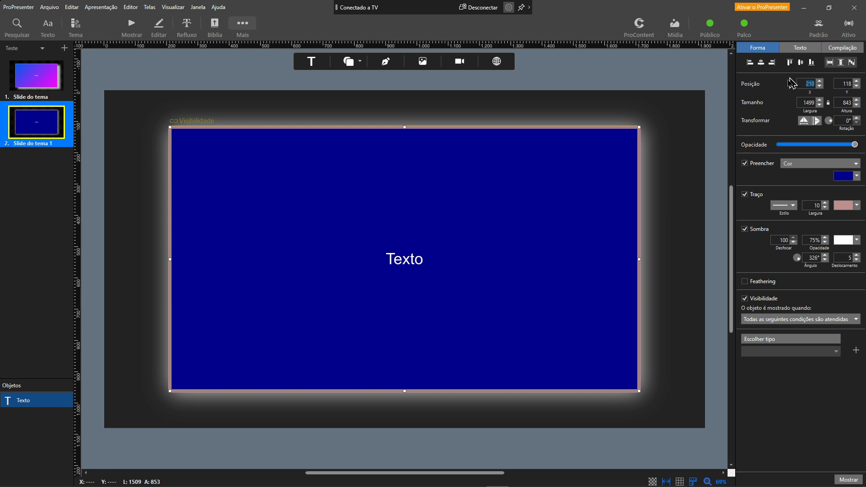
Step: Copy the text style from the dark blue slide's text box and paste it onto the gradient slide's text box
click(804, 53)
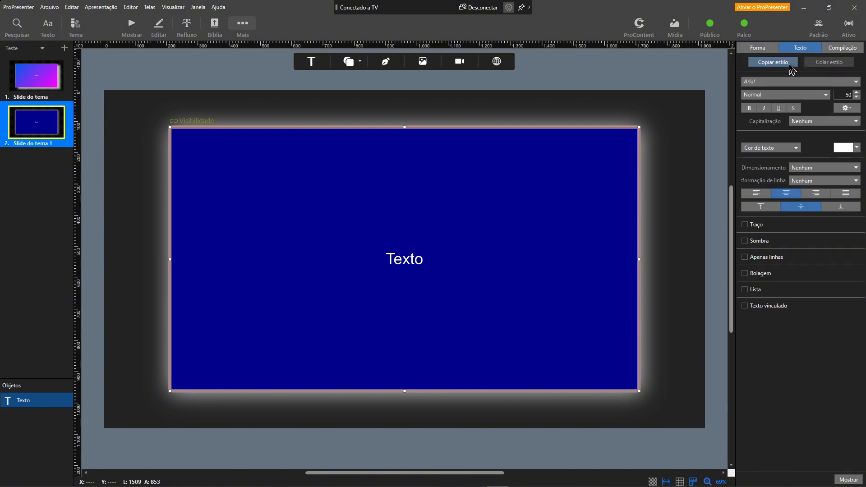
click(788, 65)
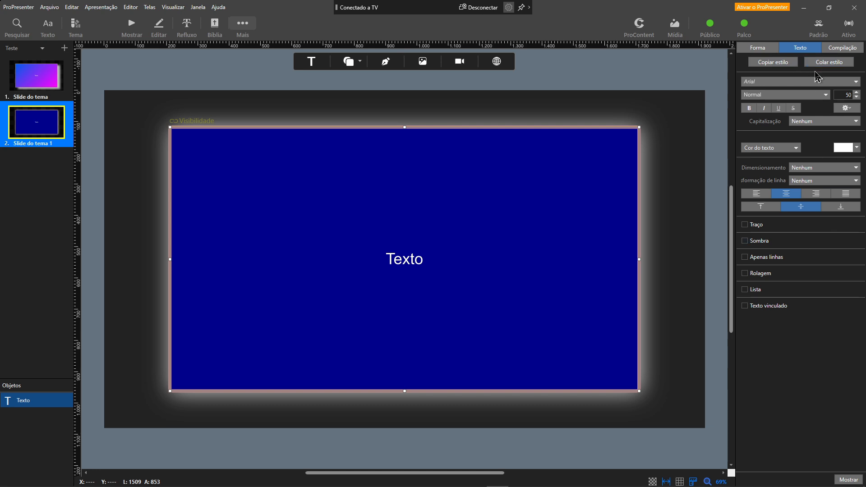
click(38, 76)
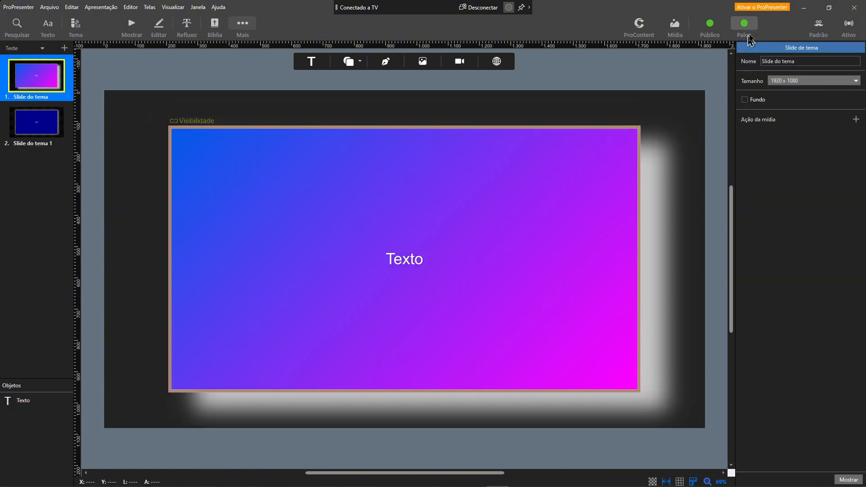
click(447, 258)
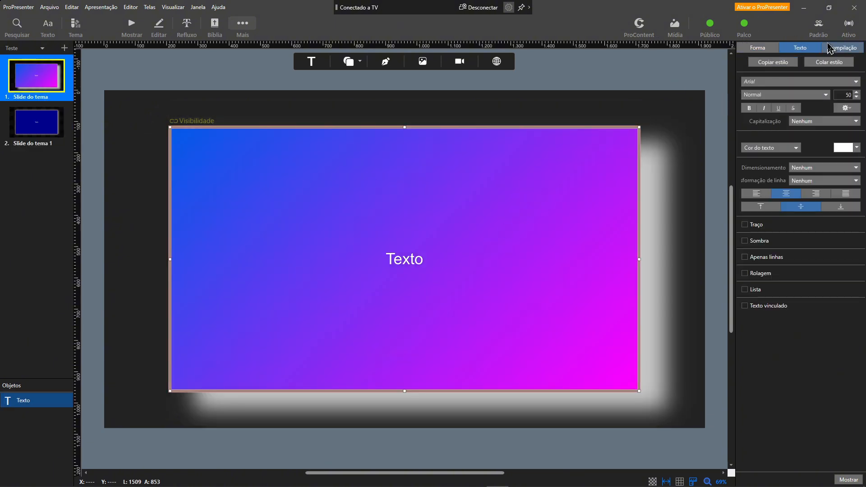
click(834, 67)
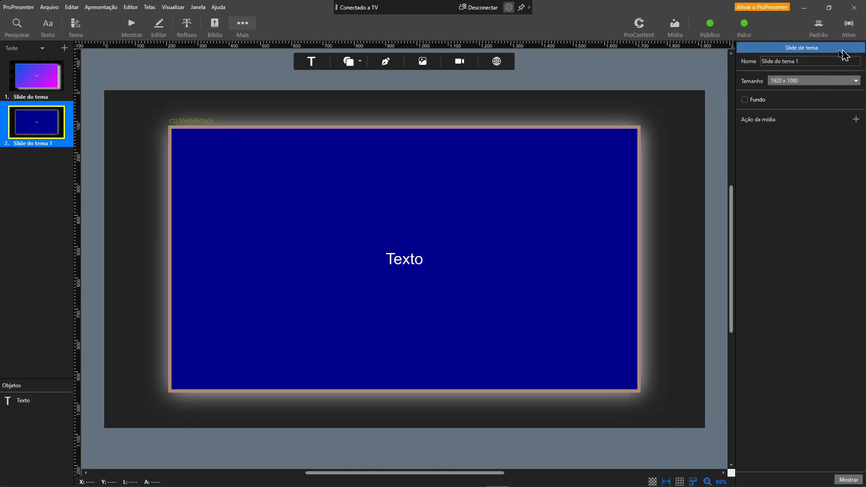
Step: Change the dark blue slide's text to Arial Narrow and make it bold and italic
click(577, 176)
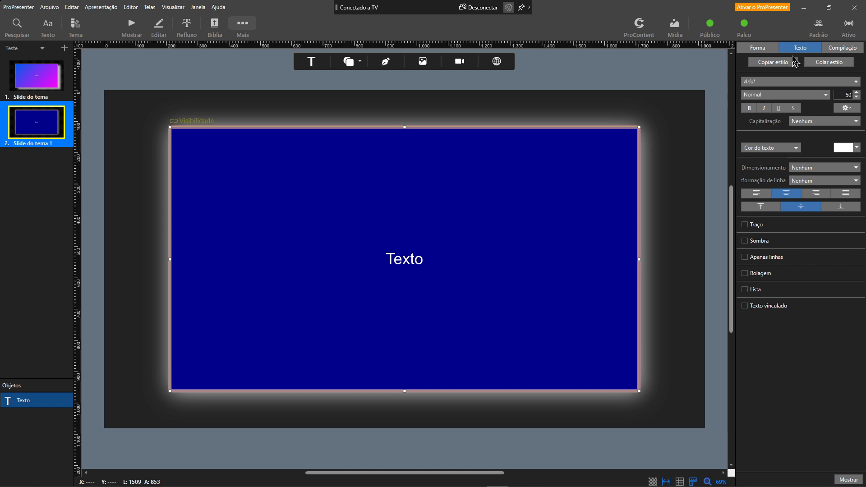
click(789, 82)
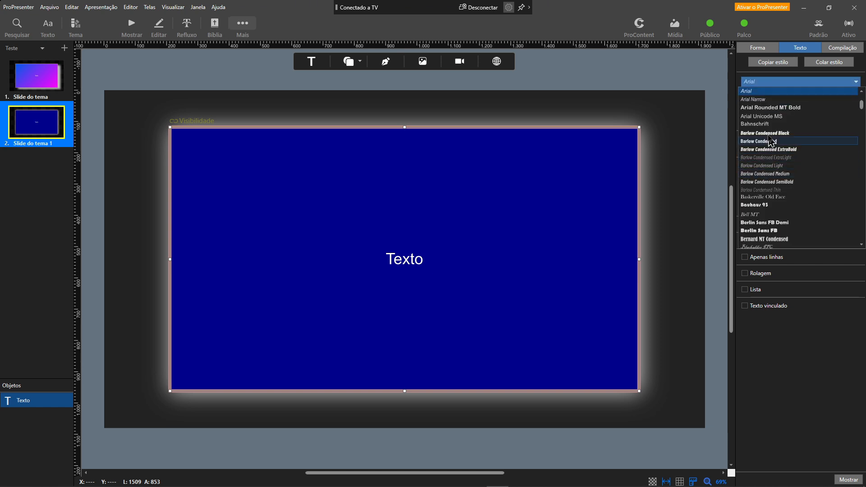
click(769, 99)
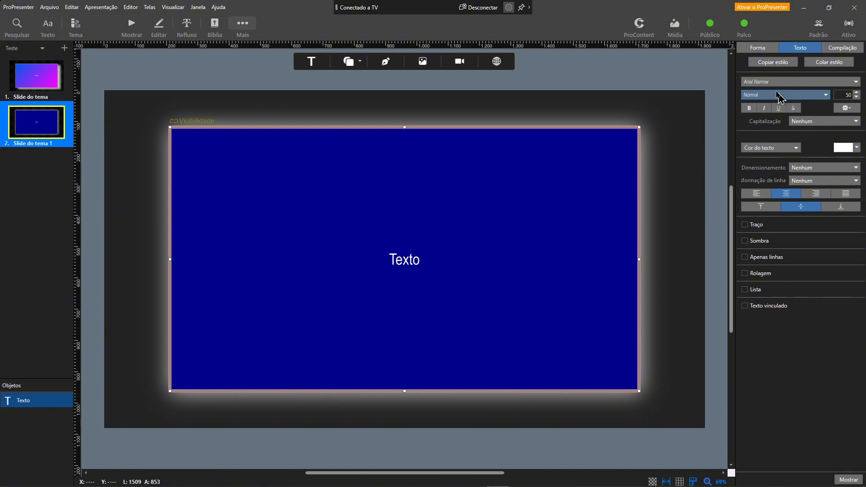
click(810, 96)
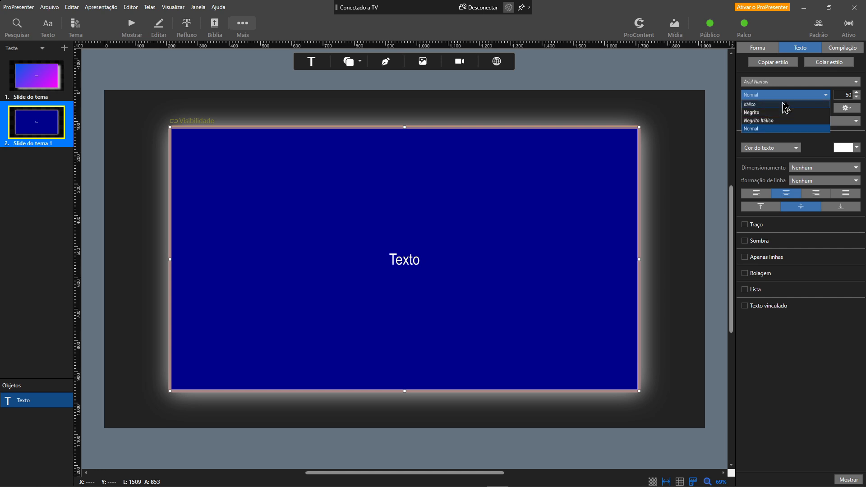
click(828, 96)
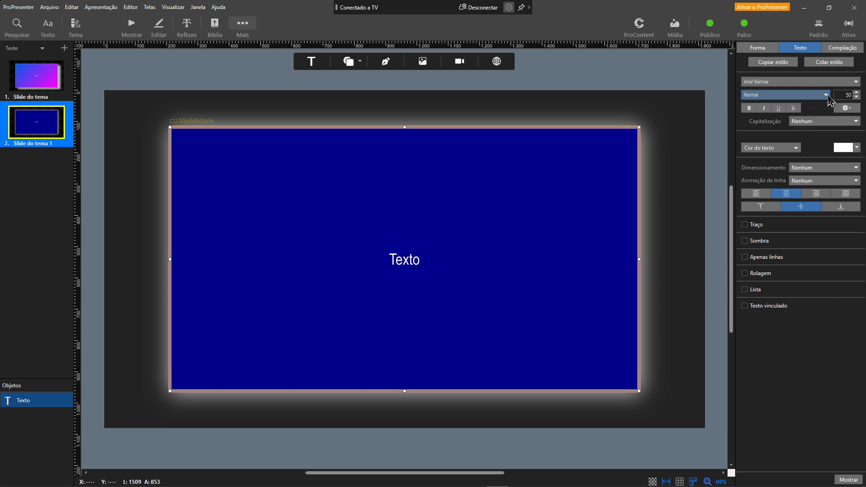
click(750, 110)
click(763, 108)
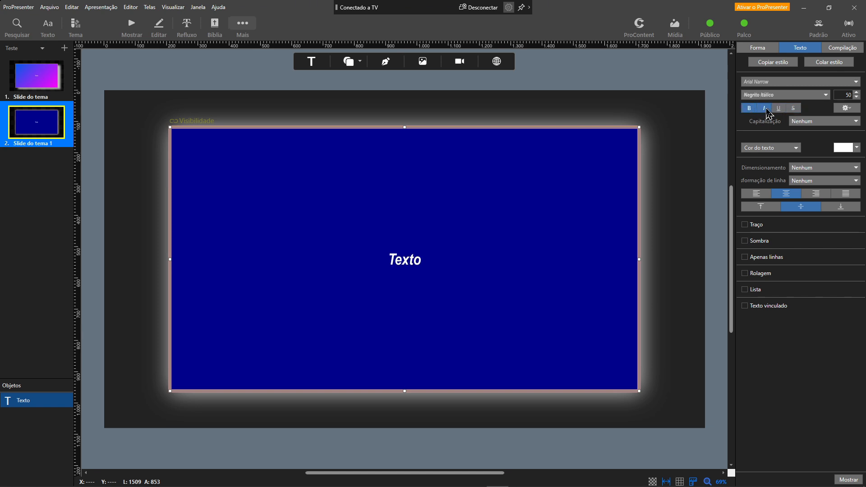
Step: Replace the dark blue slide's placeholder text with "Teste do texto"
click(842, 110)
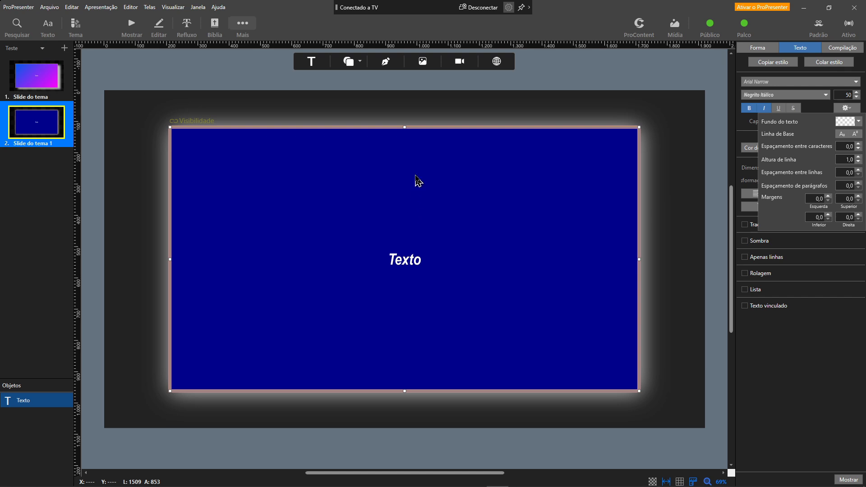
click(393, 271)
double_click(418, 259)
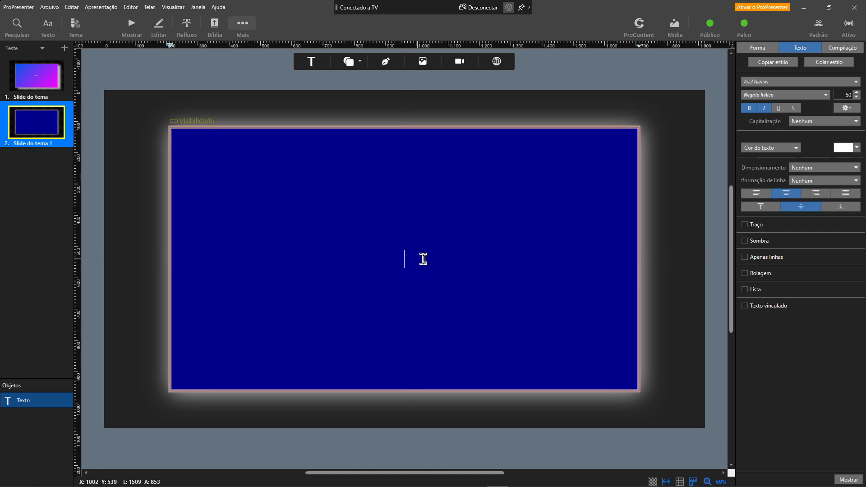
text(Teste do)
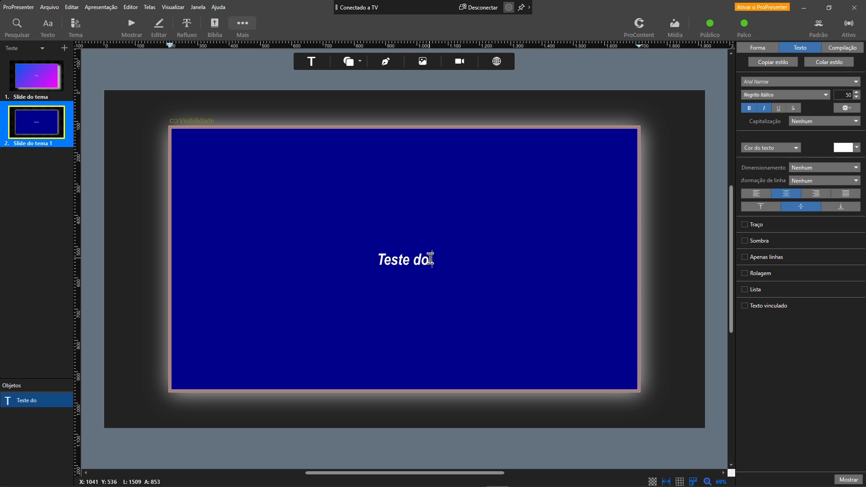
text( te)
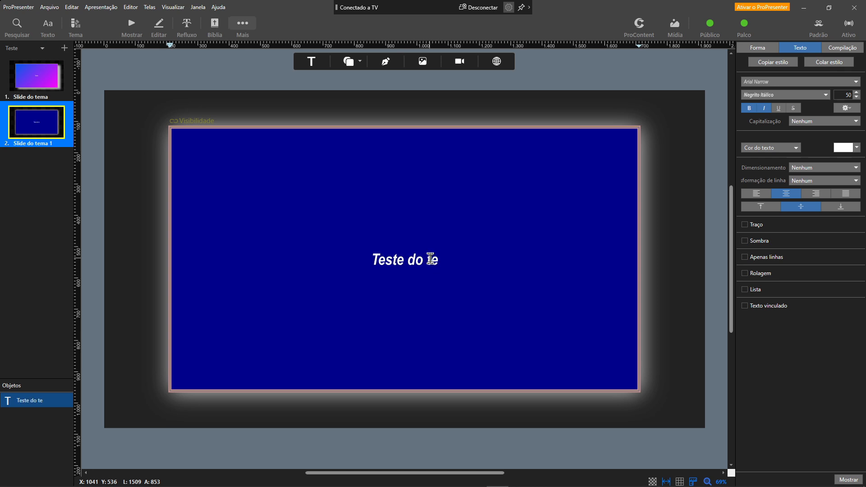
text(xto)
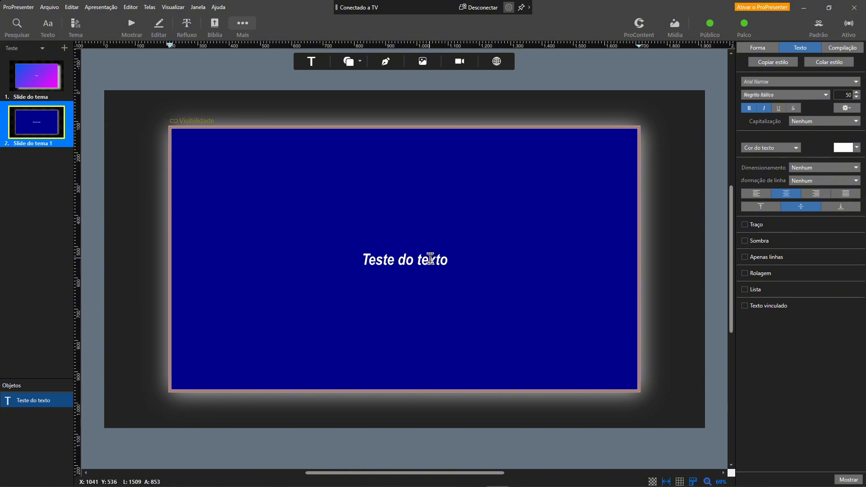
key(Return)
key(BackSpace)
click(598, 271)
click(422, 270)
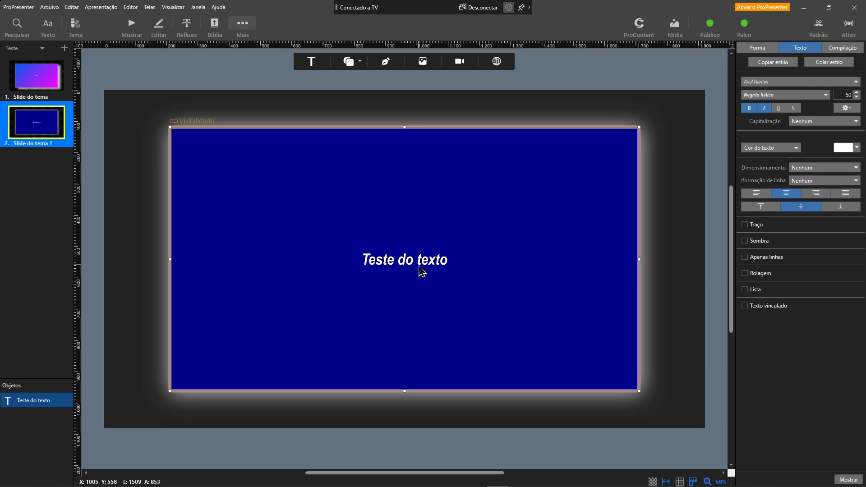
Step: Try the Todas maiúsculas and Capitalização de título capitalizations on the text, and settle on Colocar Cada Palavra em Maiúscula
click(850, 123)
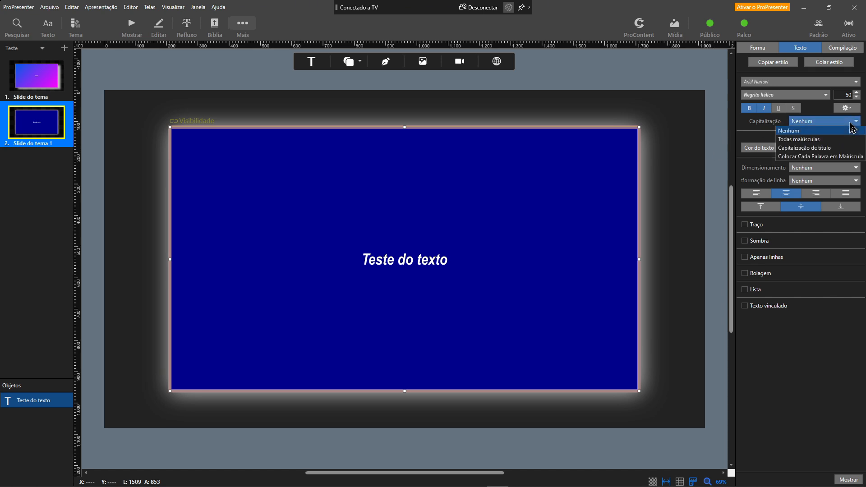
click(820, 141)
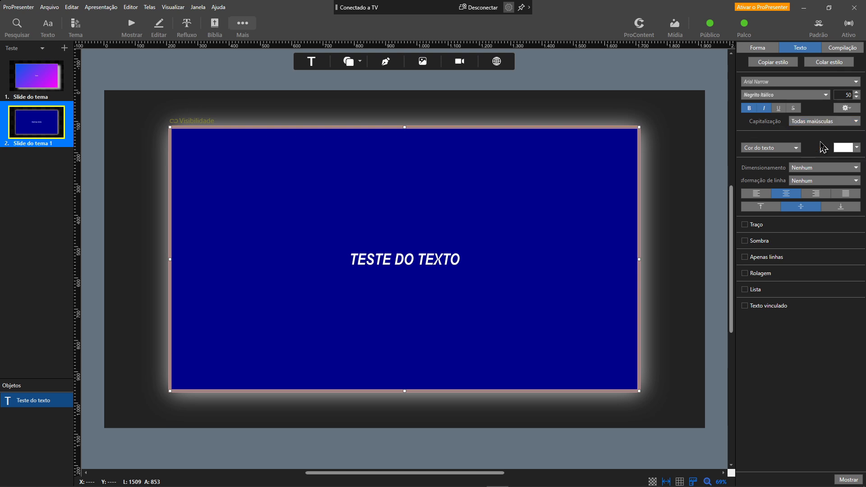
click(840, 122)
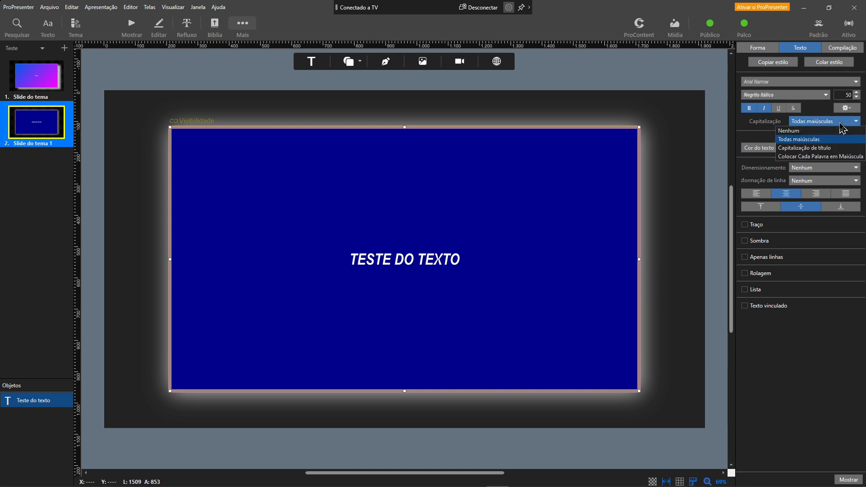
click(837, 148)
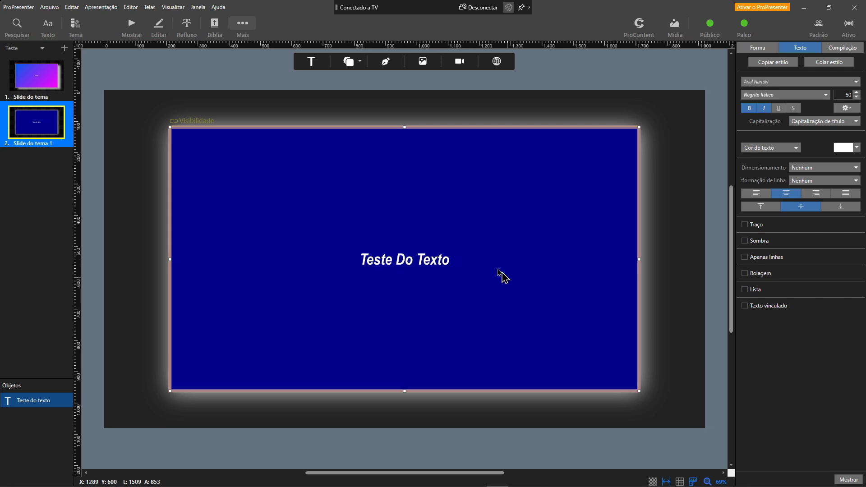
click(816, 122)
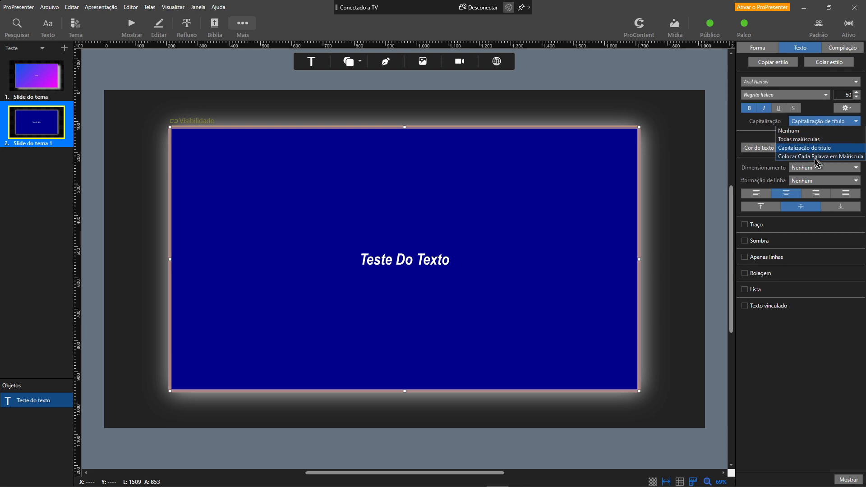
click(829, 157)
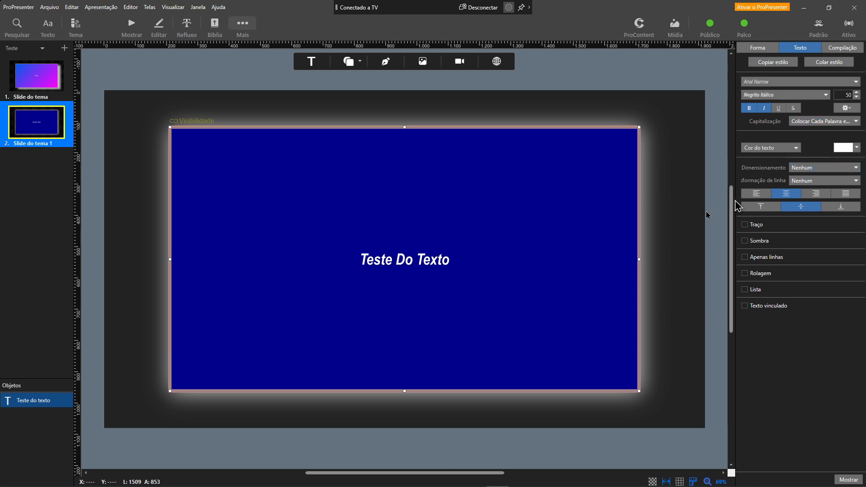
Step: Try red as the text colour and return it to white
click(795, 148)
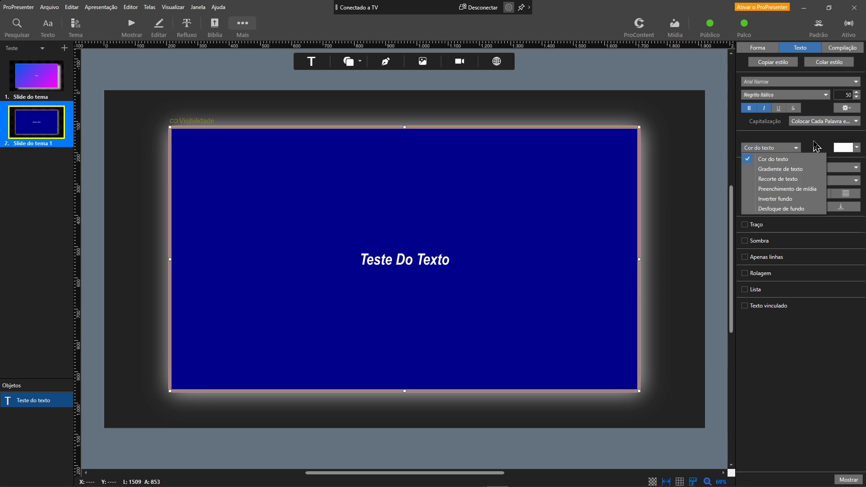
click(809, 142)
click(797, 149)
click(815, 145)
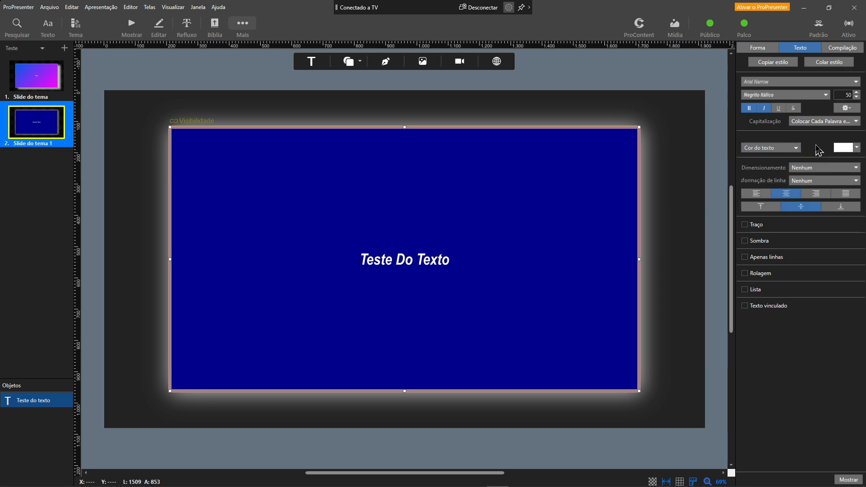
click(856, 147)
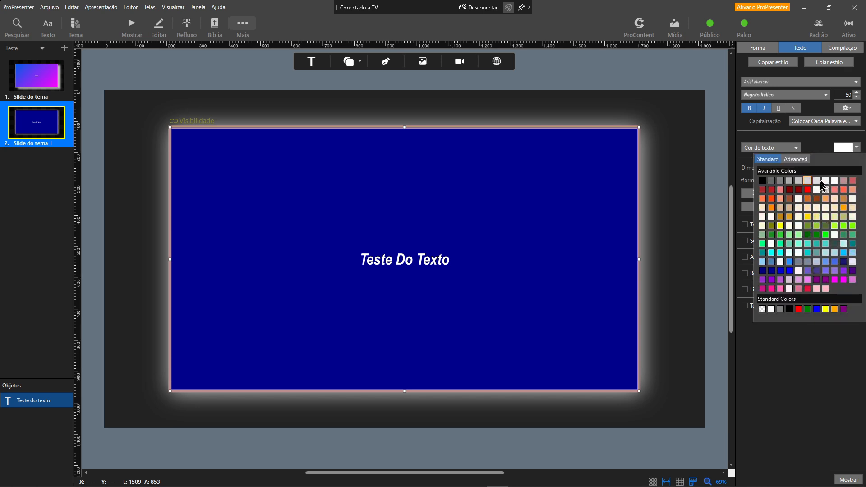
click(807, 190)
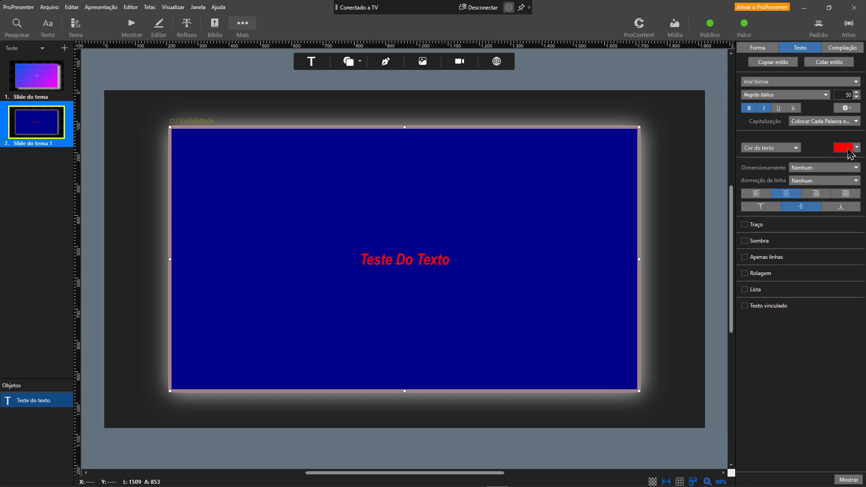
click(856, 149)
click(835, 182)
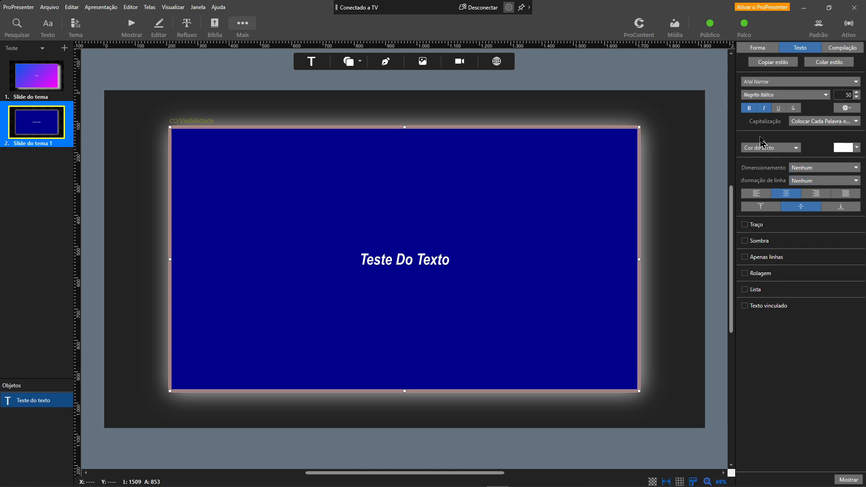
Step: Try a gradient fill on the text with red as its second colour
click(786, 152)
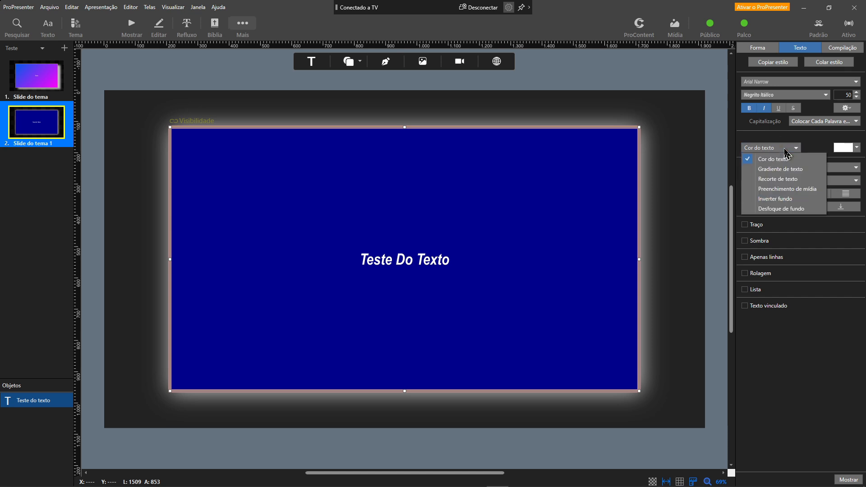
click(782, 169)
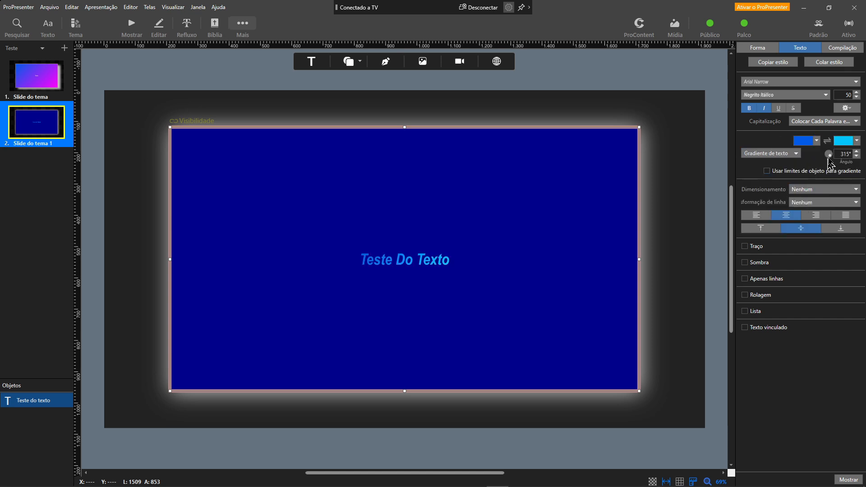
click(852, 143)
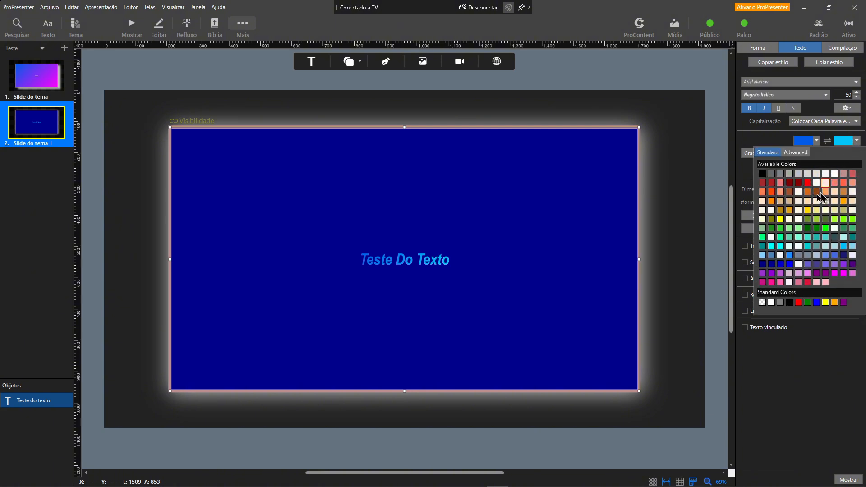
click(808, 194)
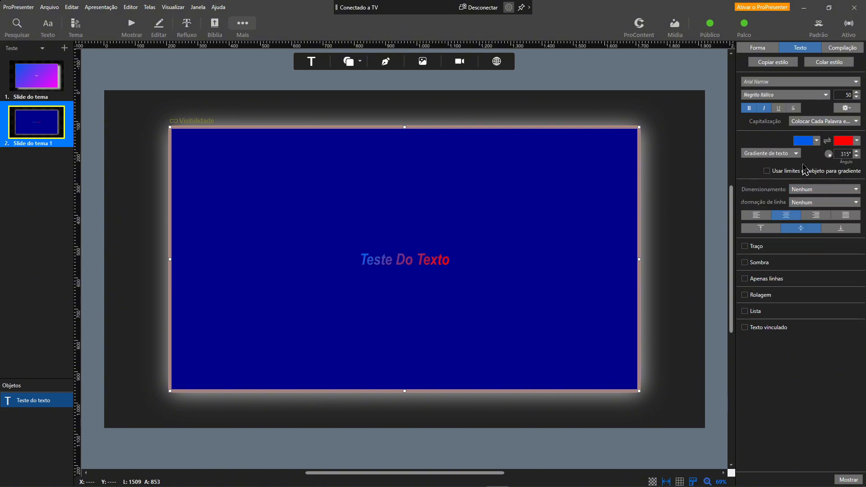
Step: Try the Recorte de texto fill on the text and return to the plain Cor do texto fill
click(795, 153)
click(789, 188)
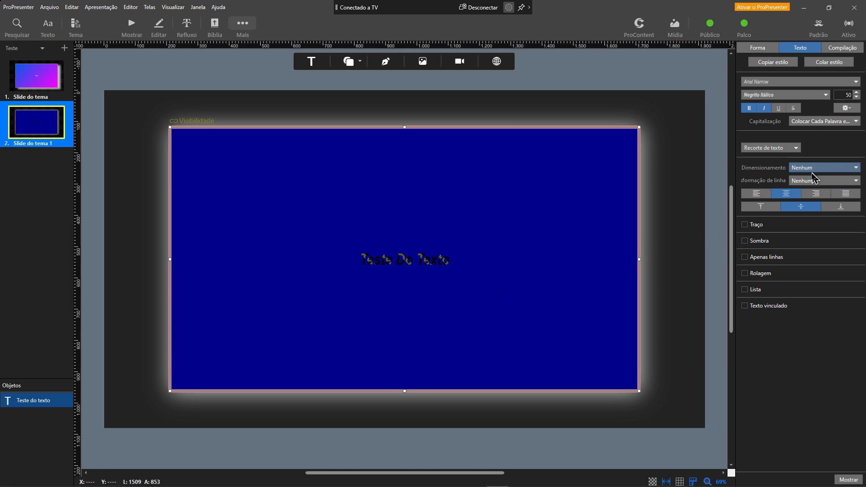
click(790, 150)
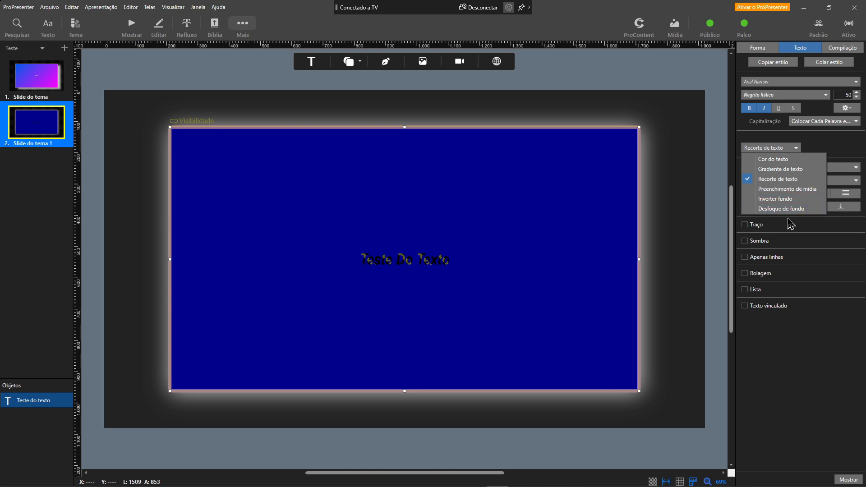
click(786, 162)
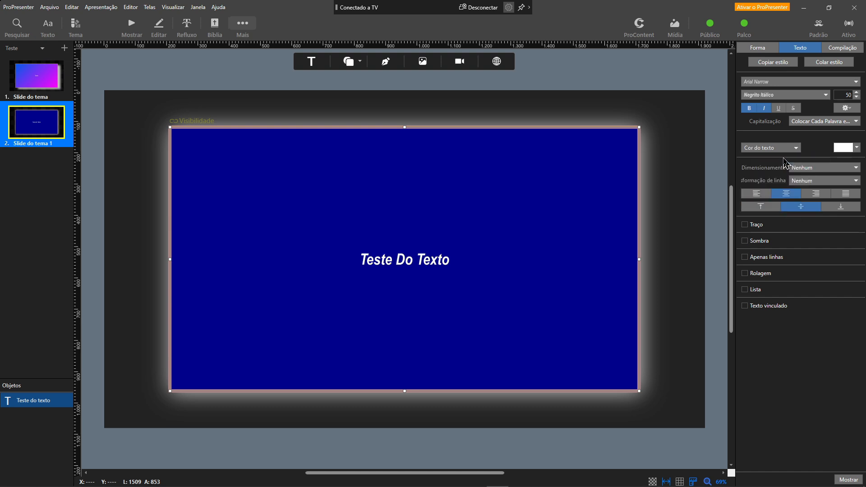
Step: Set the text box's sizing behaviour to Caixa para cima ou para baixo
click(829, 167)
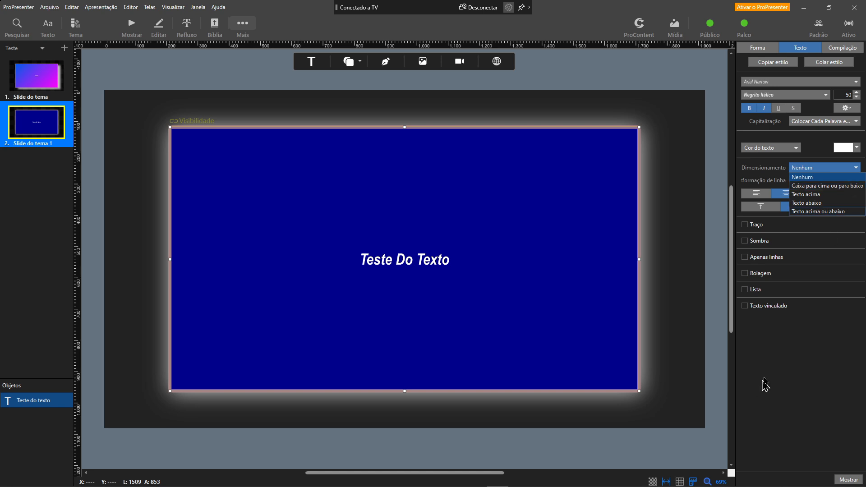
click(775, 363)
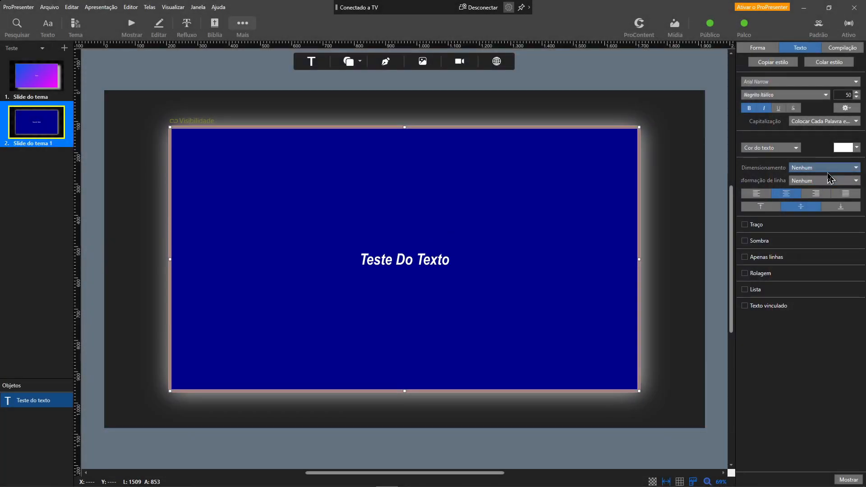
click(830, 169)
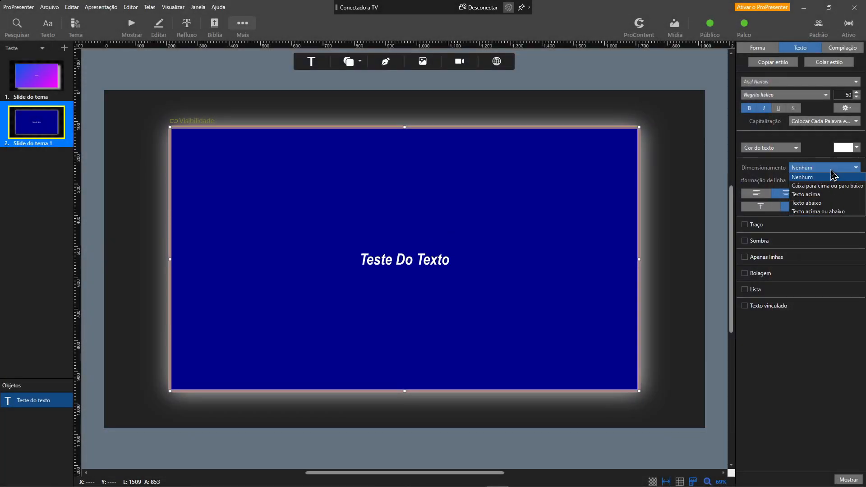
click(823, 185)
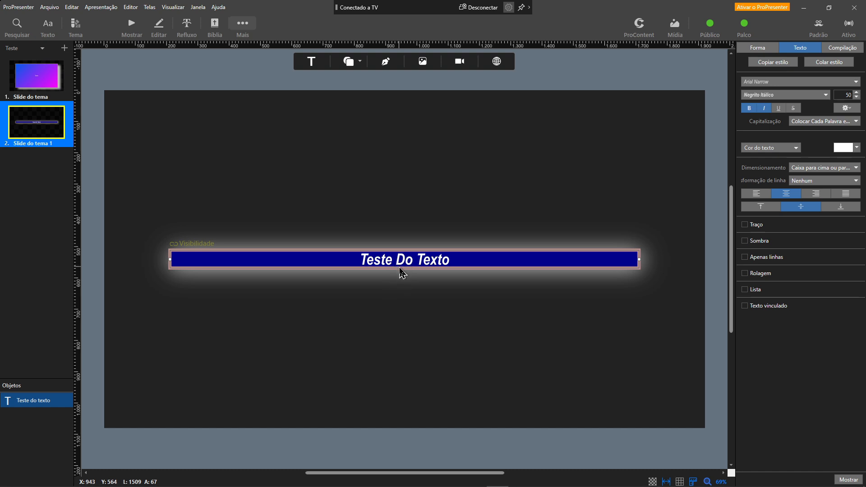
Step: Set the sizing behaviour to Texto acima and resize the text box to about 1311 wide by 357 high
click(800, 168)
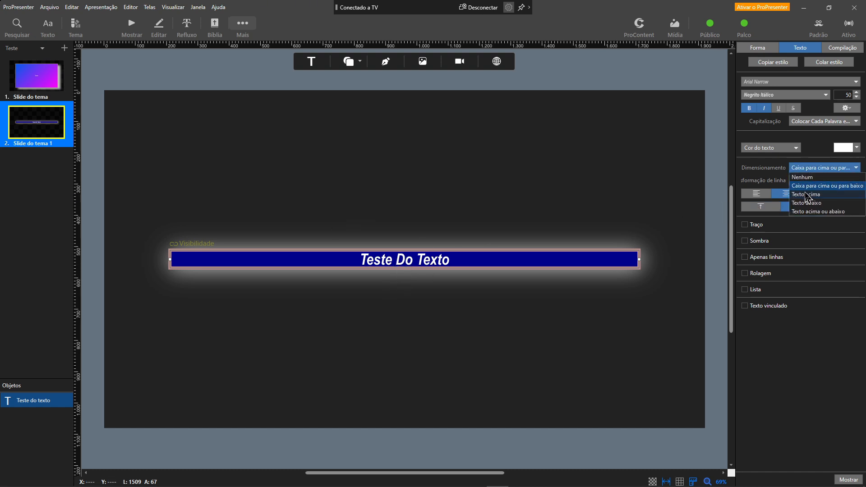
click(829, 197)
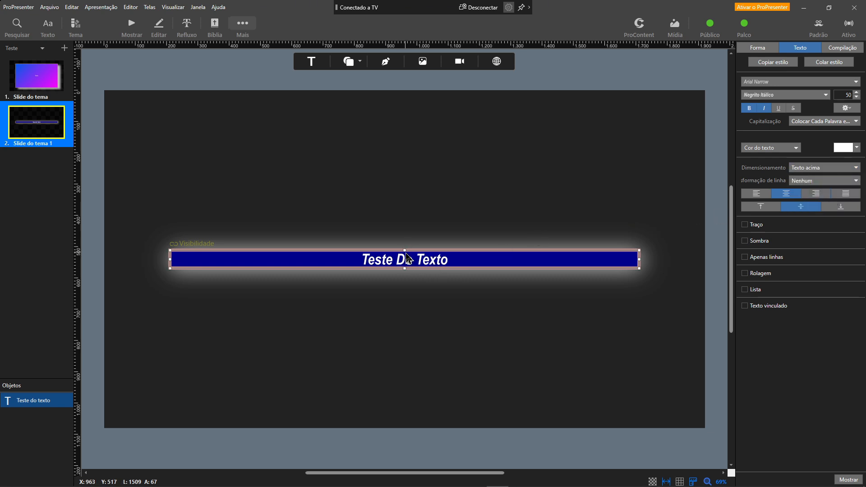
mouse_move(405, 250)
mouse_down()
mouse_move(405, 156)
mouse_move(396, 224)
mouse_move(404, 252)
mouse_up()
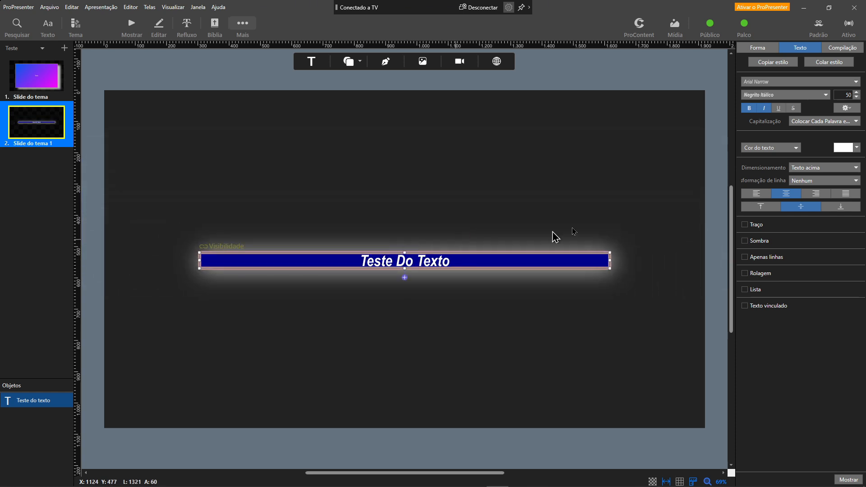
click(757, 50)
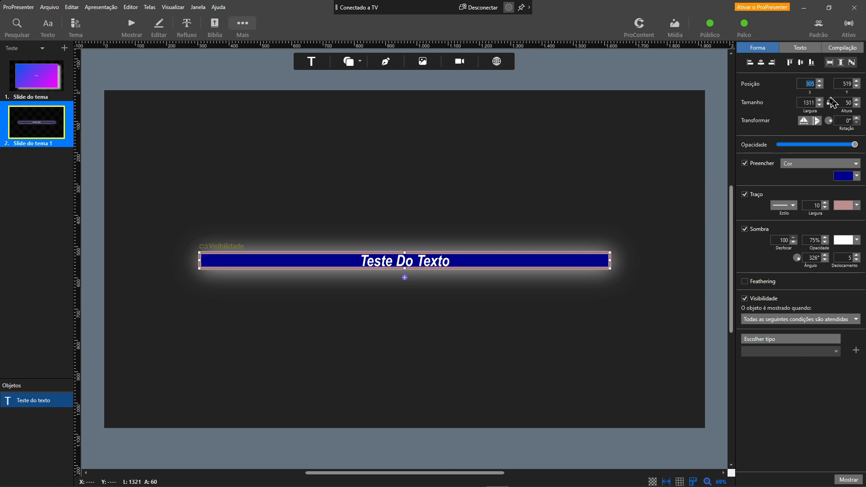
drag(404, 253, 405, 156)
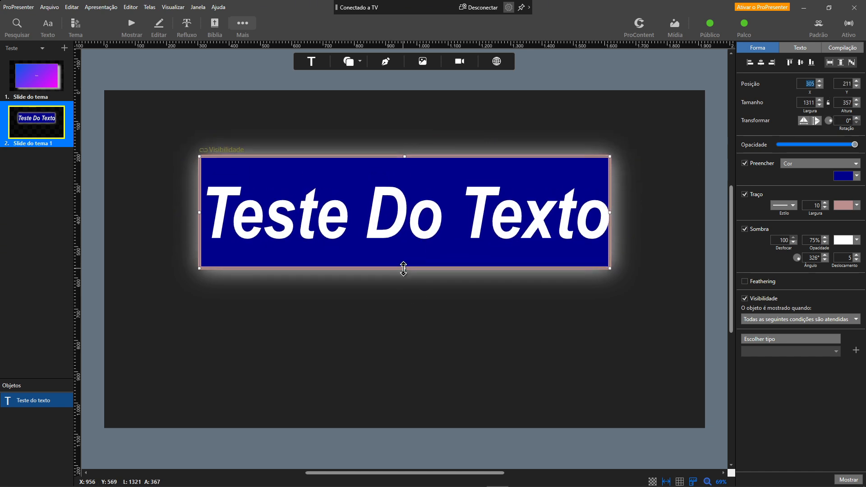
Step: Center the resized text box horizontally and vertically on the slide, and return to its text settings
drag(425, 248, 428, 289)
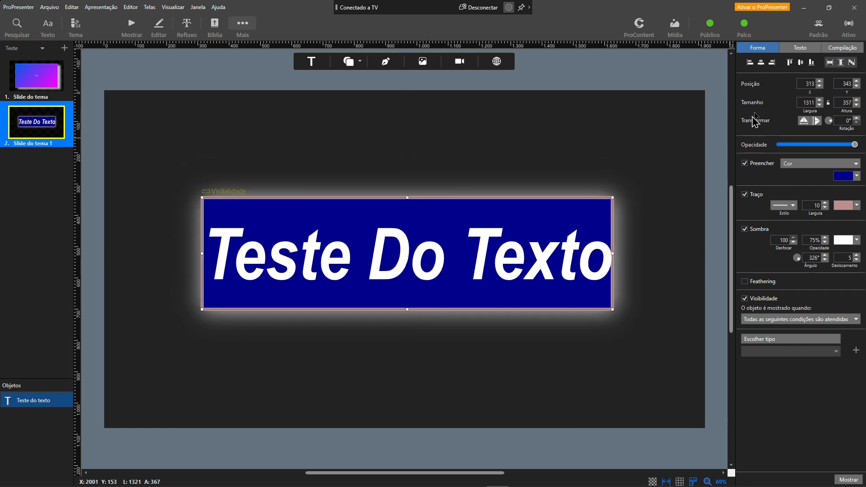
click(761, 63)
click(800, 62)
click(805, 49)
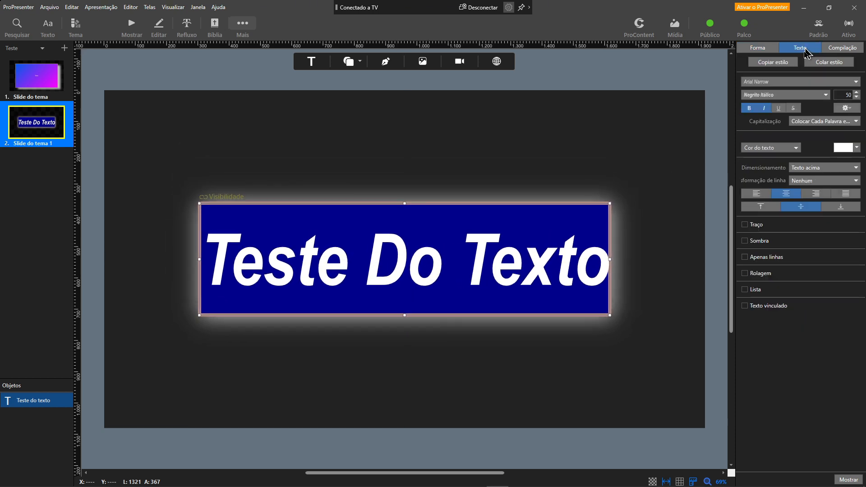
Step: Try the Texto abaixo sizing behaviour on the text box and switch it to Texto acima ou abaixo
click(821, 169)
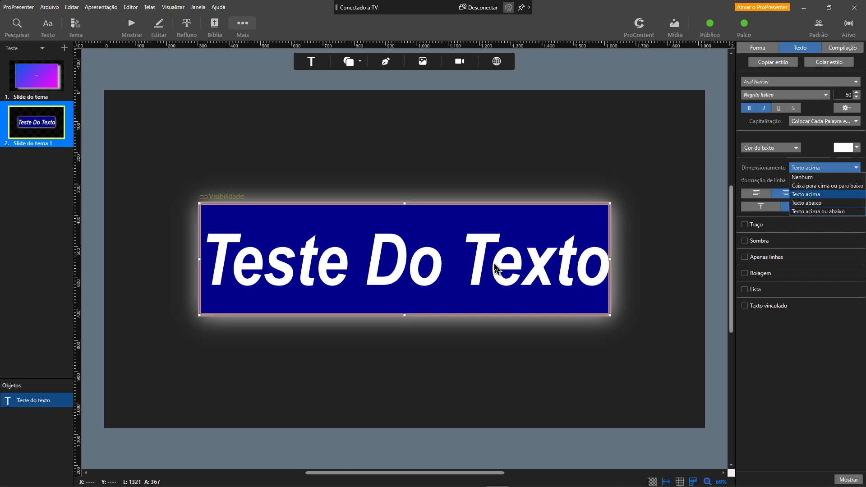
click(839, 203)
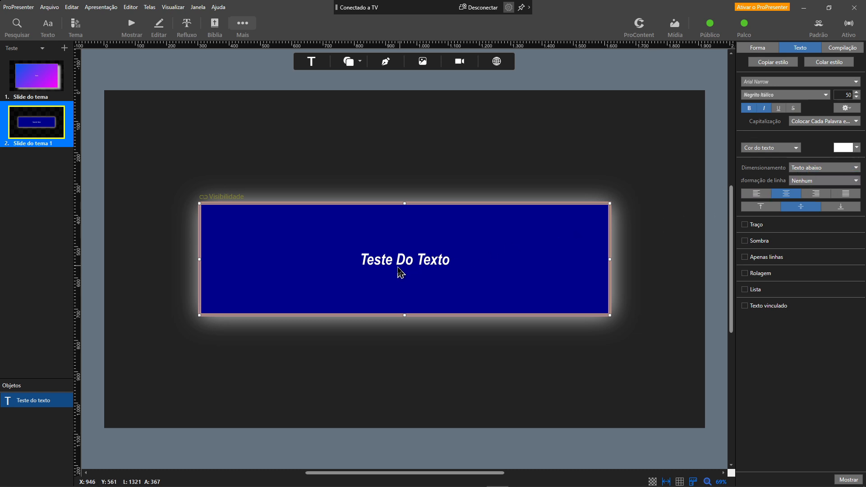
click(824, 168)
click(825, 212)
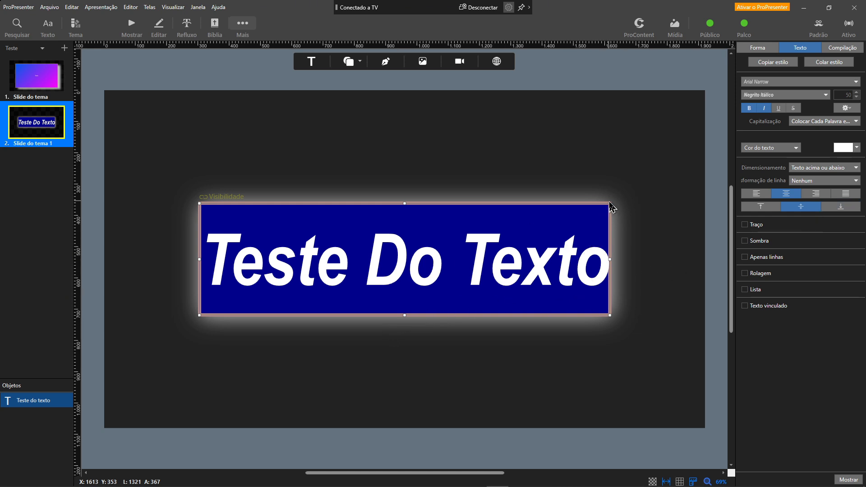
Step: Enlarge the text box to about 1541 wide by 519 high and shift it slightly on the slide
mouse_move(610, 203)
mouse_down()
mouse_move(663, 153)
mouse_move(607, 180)
mouse_move(625, 201)
mouse_up()
drag(409, 208, 417, 158)
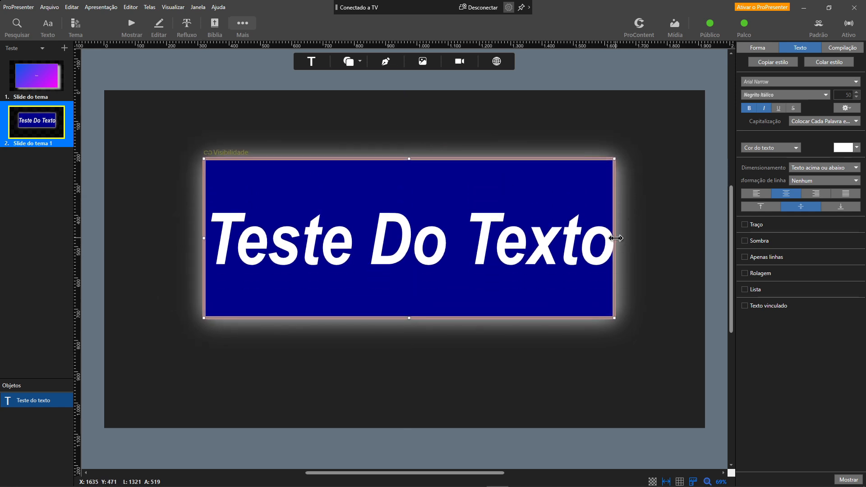
drag(614, 238, 715, 240)
drag(570, 249, 547, 251)
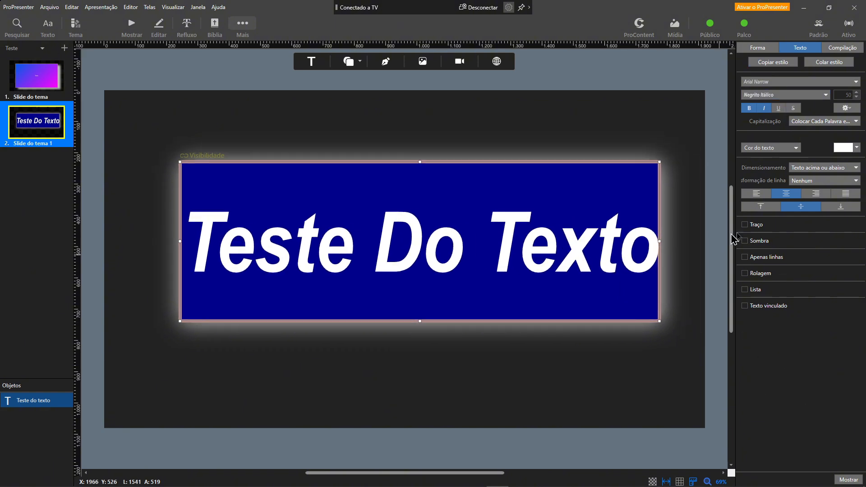
Step: Set the text box's sizing behaviour to Nenhum
click(851, 480)
click(817, 170)
click(805, 173)
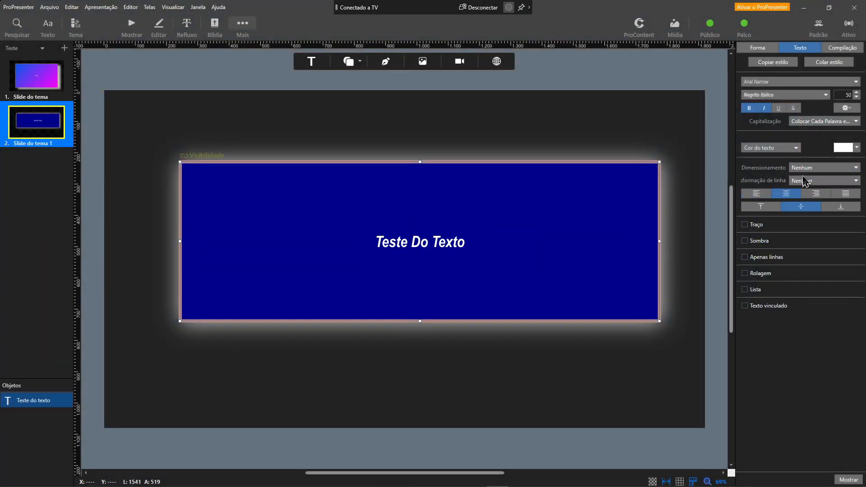
Step: Try left, centered, right and justified horizontal alignment on the text
click(761, 198)
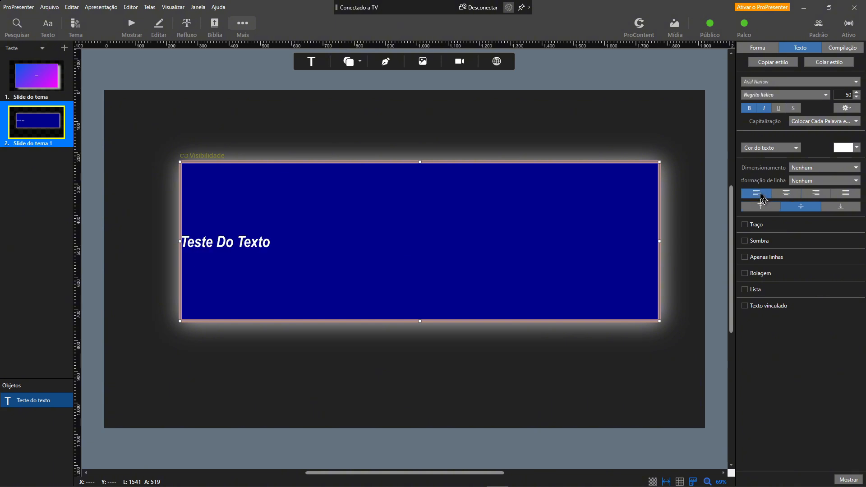
click(789, 197)
click(819, 198)
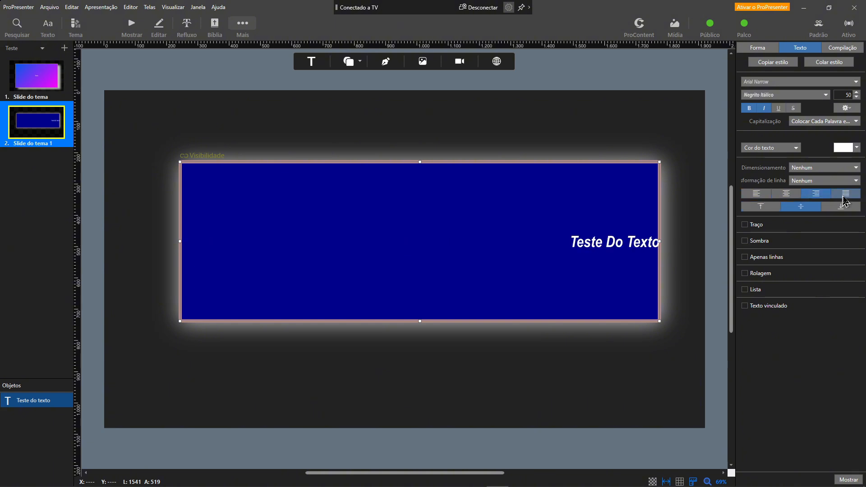
click(845, 195)
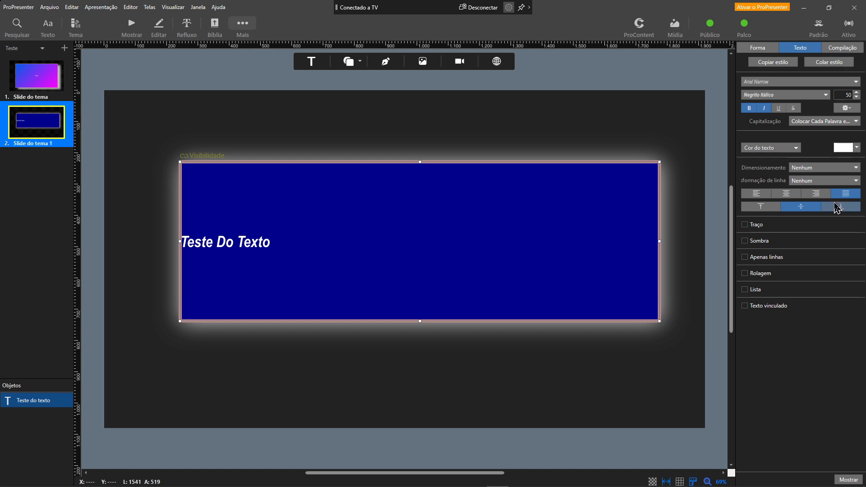
Step: Try top and bottom vertical alignment on the text, returning it to centered horizontally and vertically
click(767, 207)
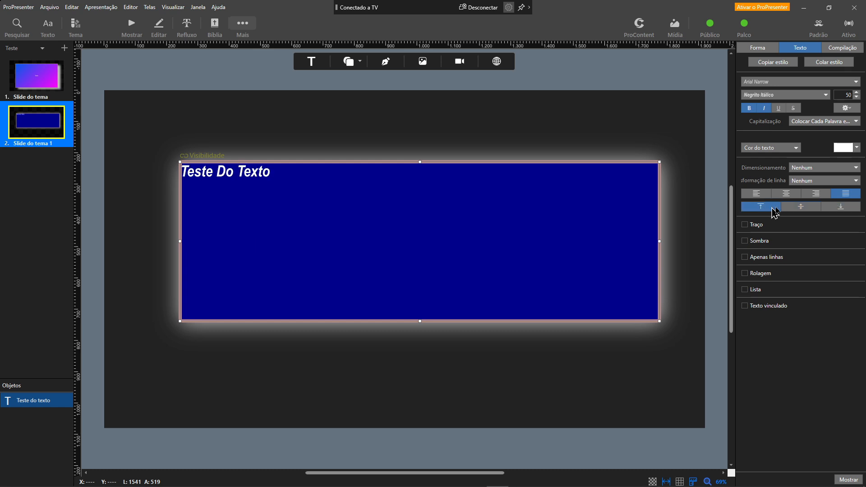
click(787, 195)
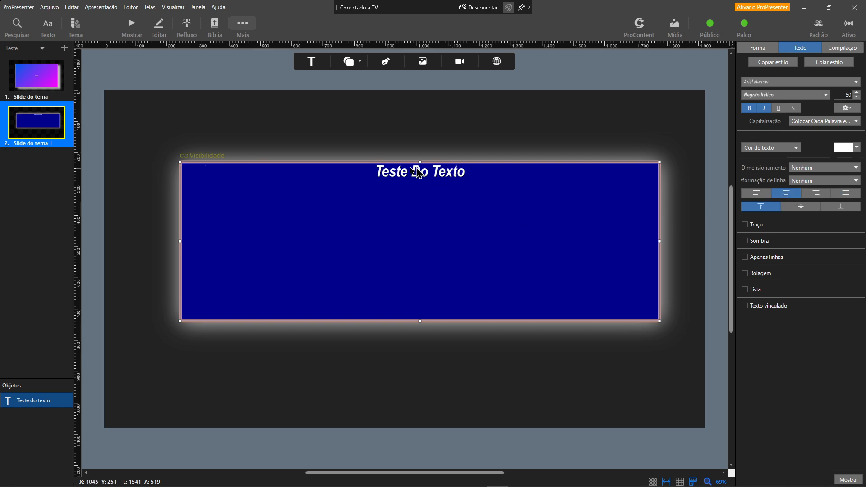
click(800, 210)
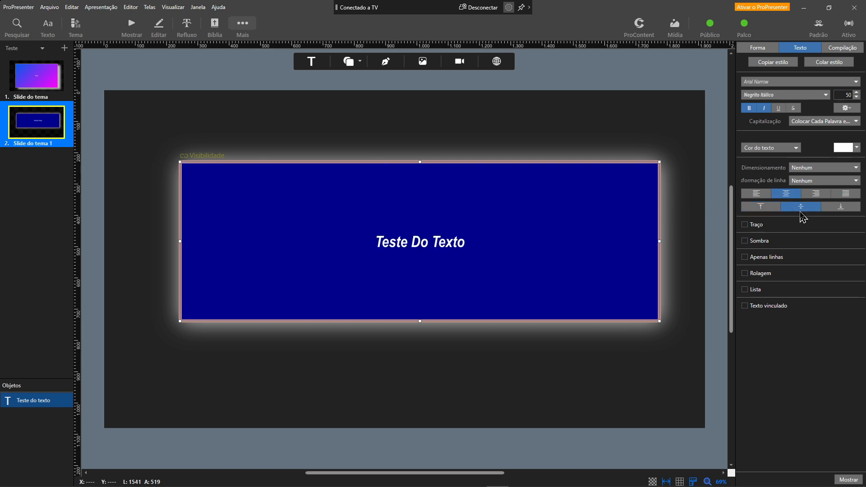
click(842, 207)
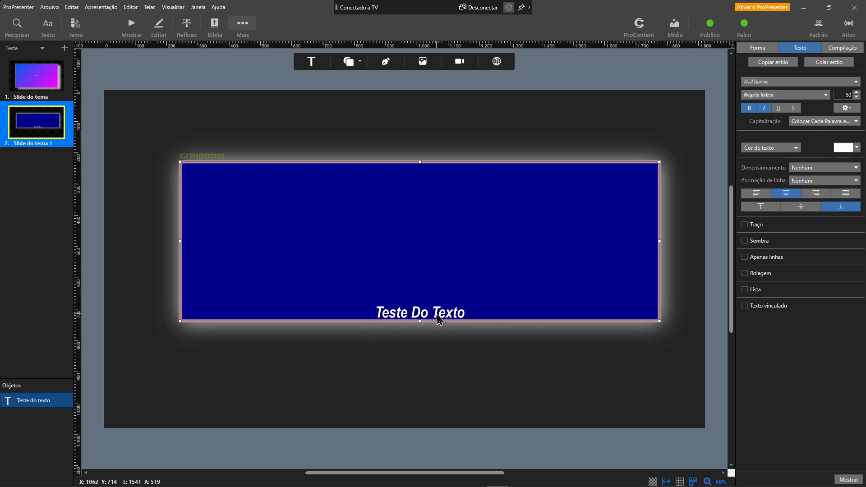
click(800, 206)
Step: Turn on the text's Sombra effect and set the font size to 100
click(744, 225)
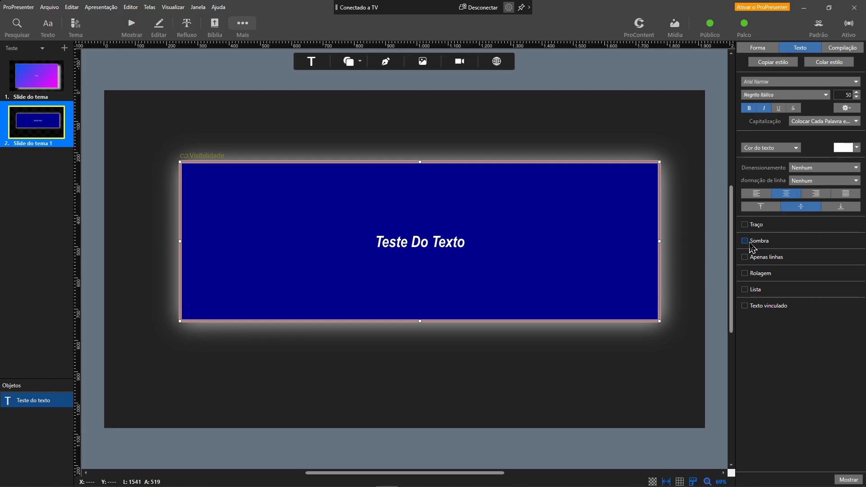
click(745, 240)
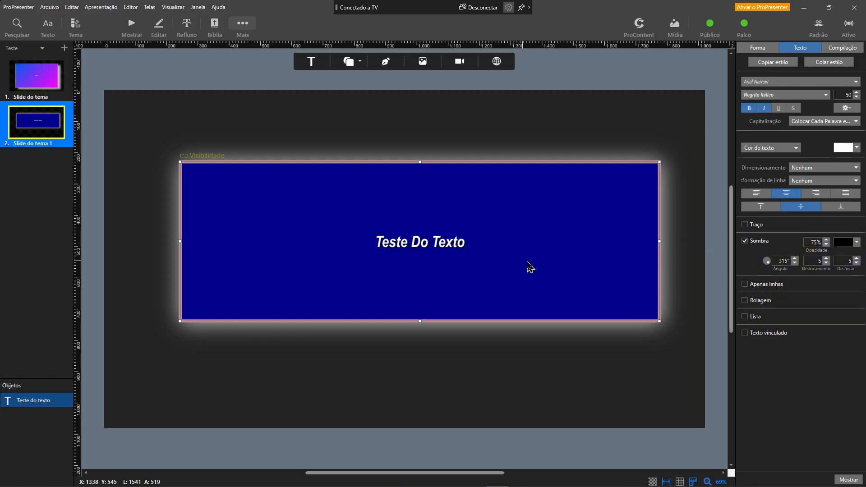
click(845, 93)
text(100)
key(Return)
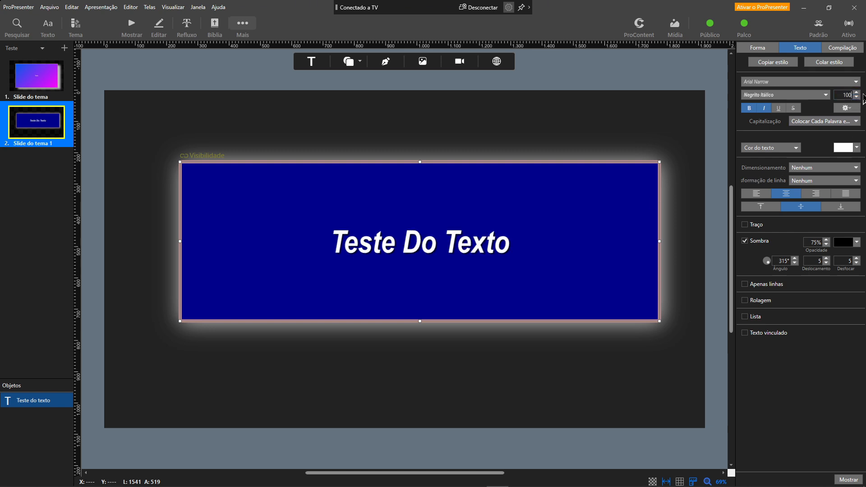
Step: Try a red text shadow with offset 13 and blur 0, and turn the shadow off
click(856, 243)
click(803, 292)
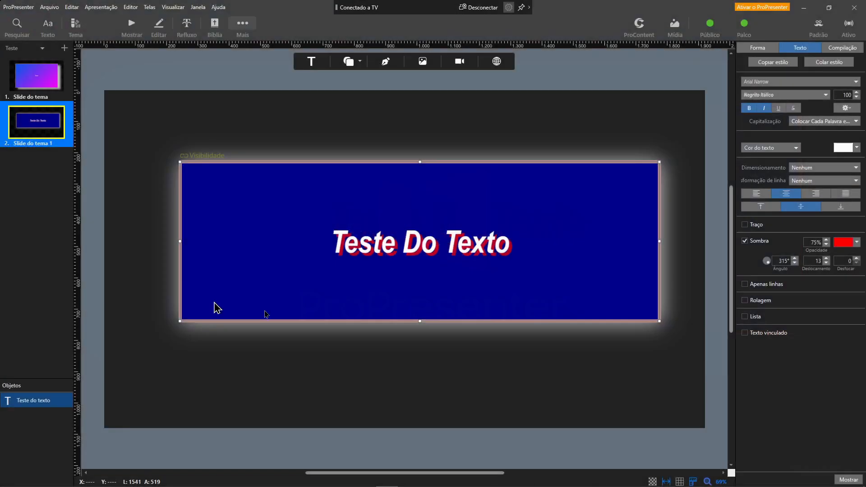
click(744, 240)
Step: Enable Apenas linhas for the text background and add a second text line reading Texto 2
click(745, 257)
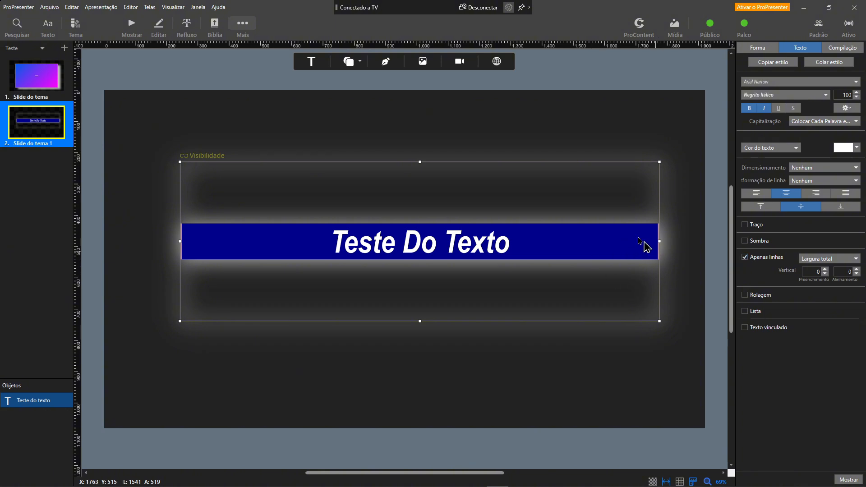
click(540, 145)
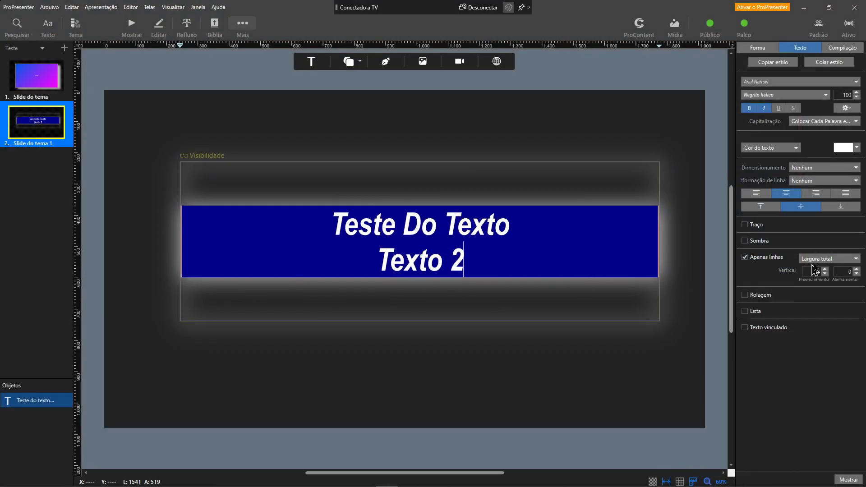
Step: Try the Largura da linha and Largura máxima da linha backgrounds, return to Largura total and disable Apenas linhas
click(829, 259)
click(820, 277)
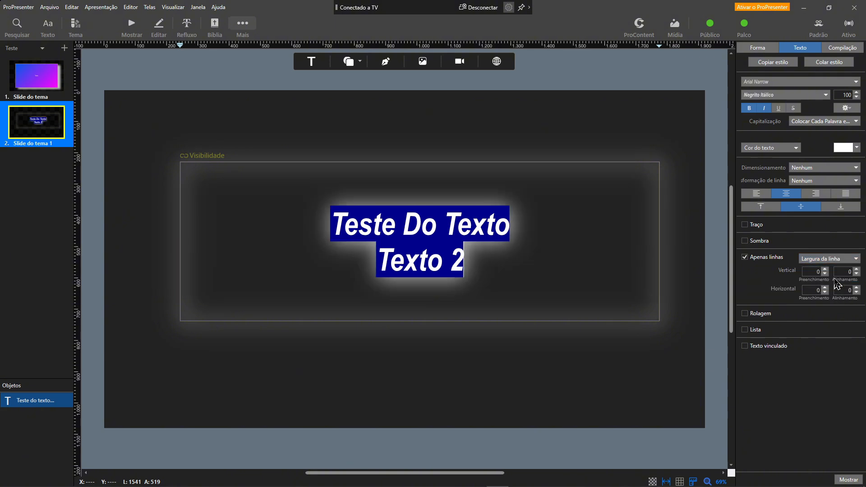
click(830, 285)
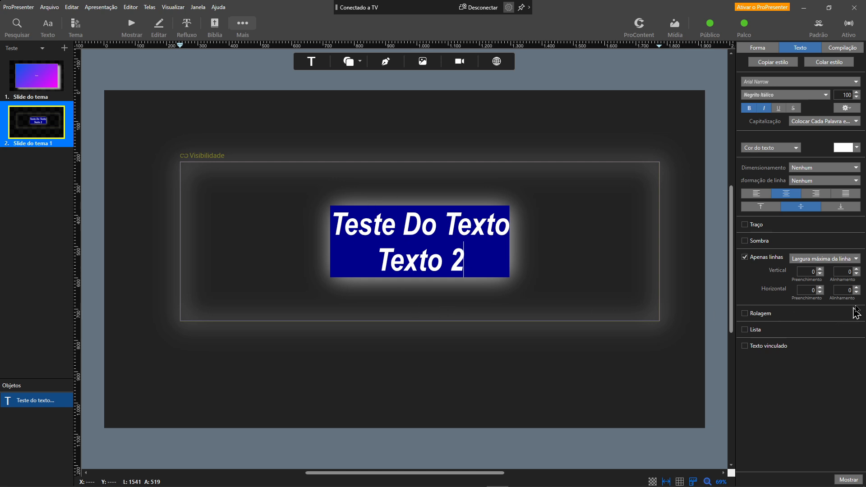
click(845, 264)
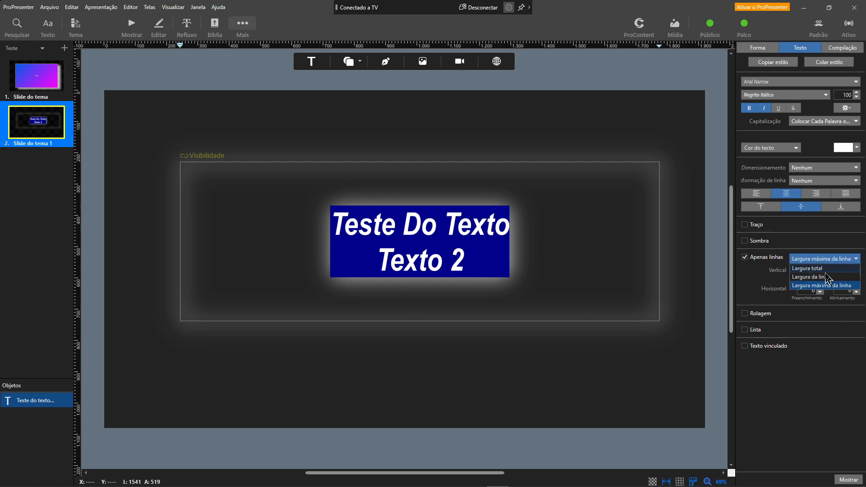
click(807, 269)
click(751, 257)
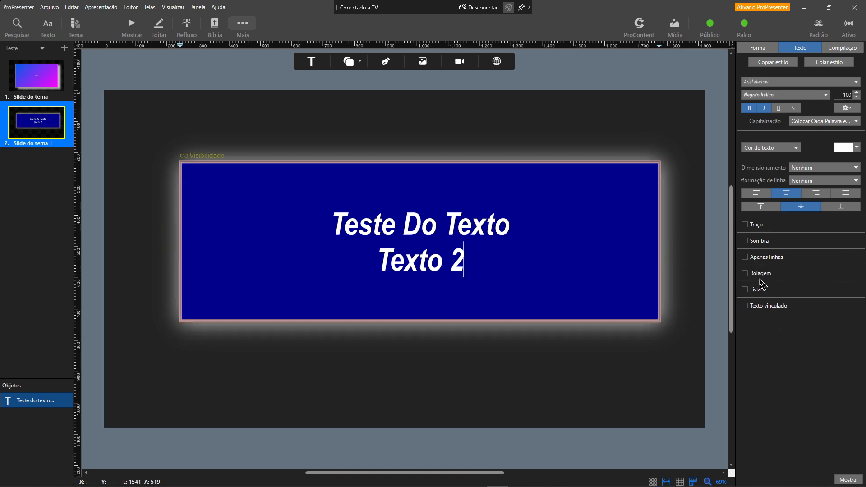
Step: Try Rolagem on the text, keeping the Automático starting position and slightly reducing the scrolling speed
click(760, 274)
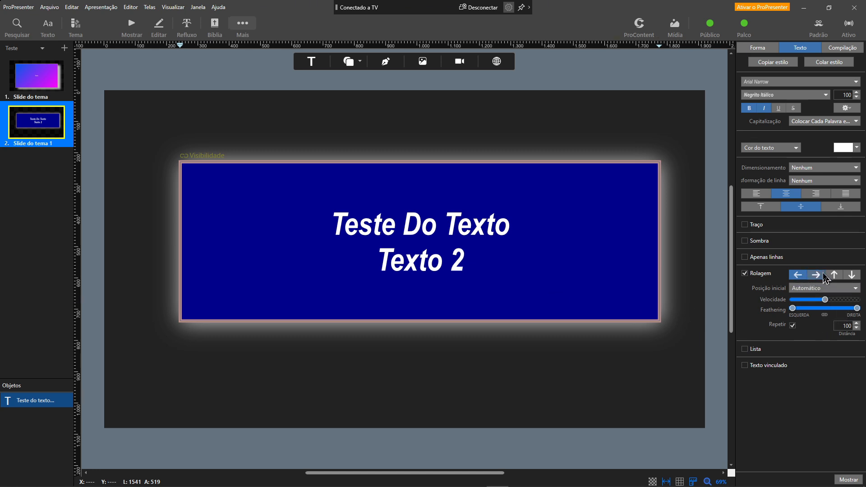
click(854, 289)
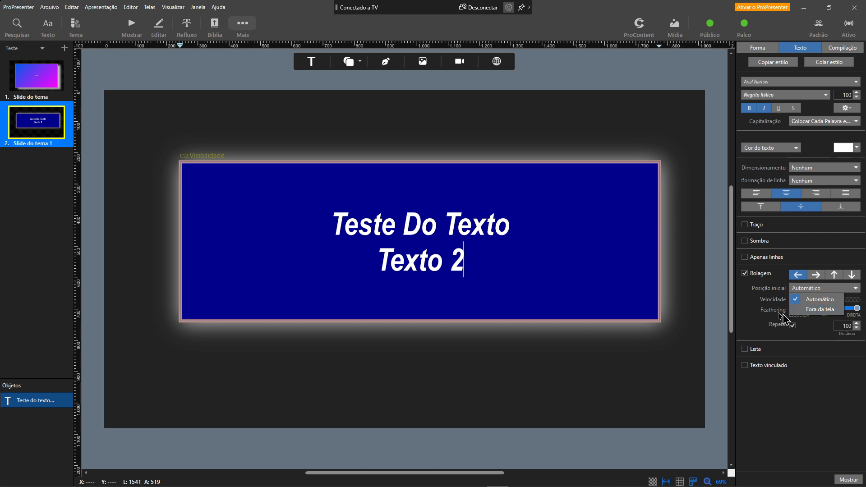
click(752, 306)
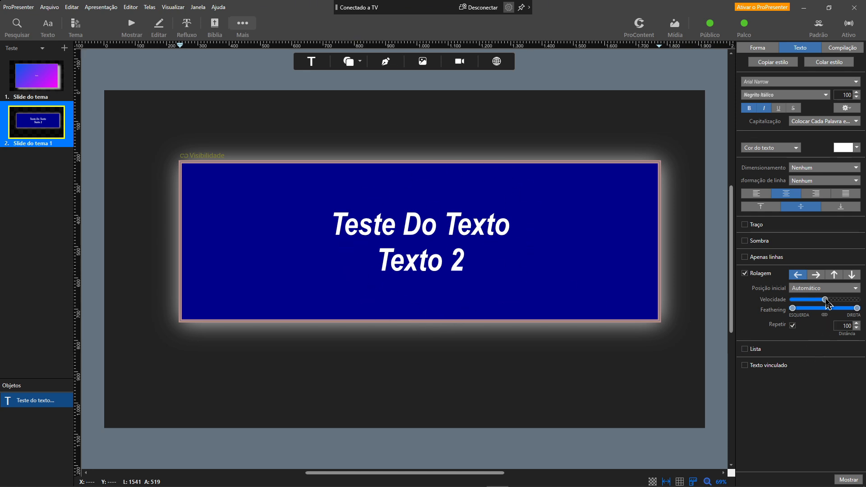
mouse_move(830, 301)
mouse_down()
mouse_move(843, 301)
mouse_move(812, 300)
mouse_move(820, 301)
mouse_up()
drag(794, 309, 737, 297)
click(848, 480)
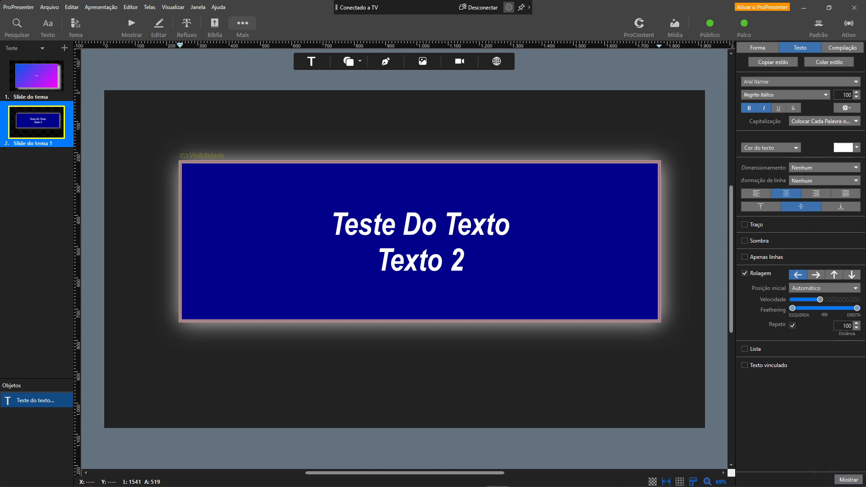
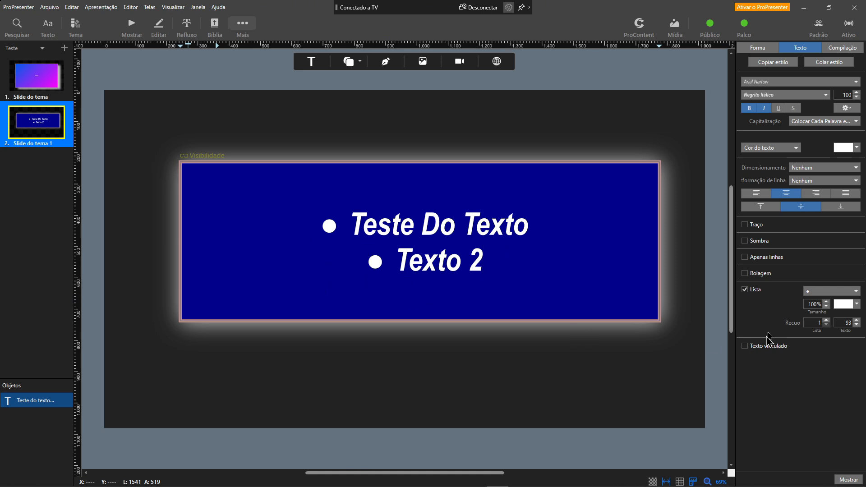
Step: Try square bullets and 1. 2. 3. numbering on the text lines, and set the list style to A. B. C
click(847, 293)
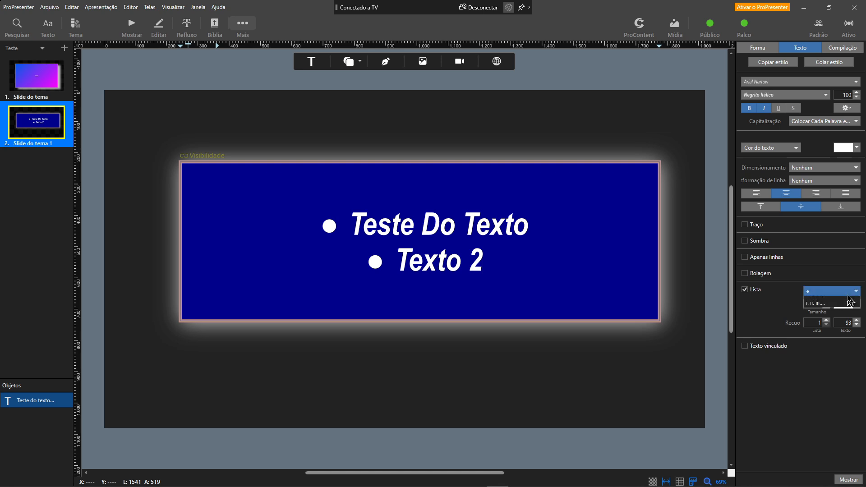
click(825, 320)
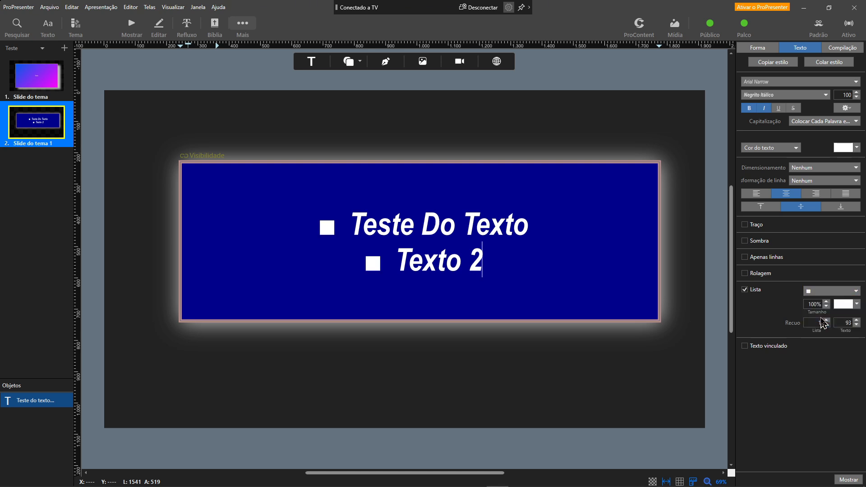
click(839, 292)
click(827, 337)
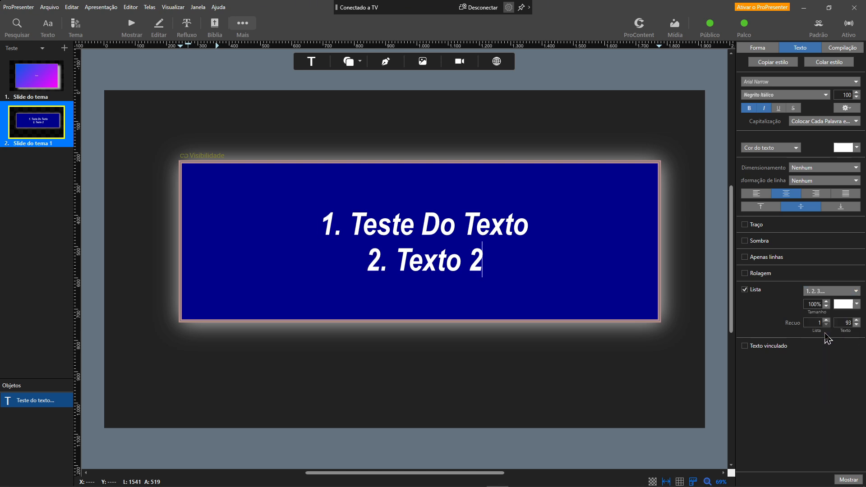
click(848, 291)
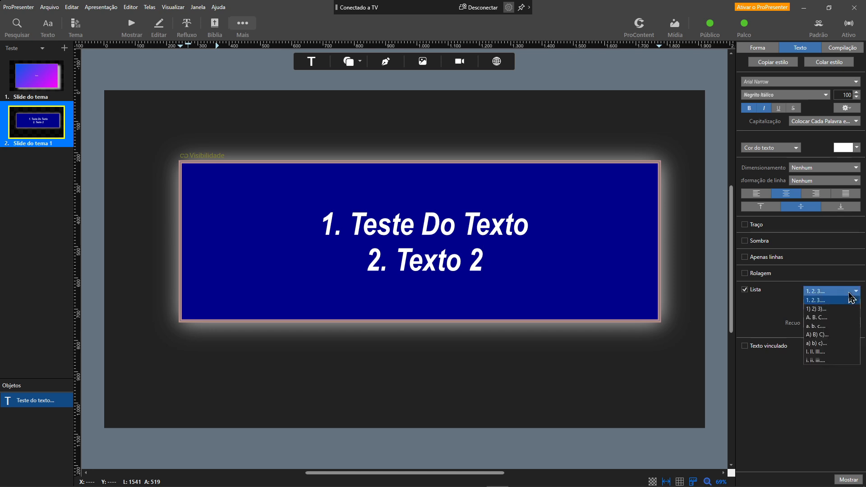
click(825, 352)
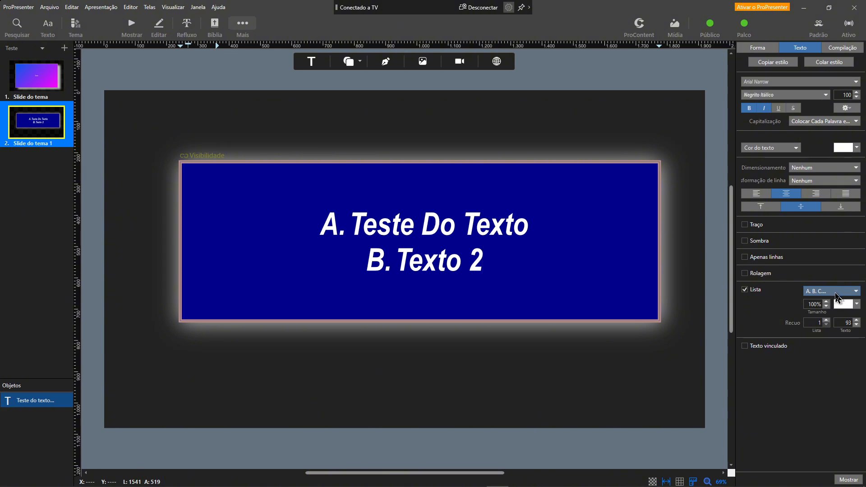
Step: Try a light gray colour for the list markers, check the list style and colour options, and disable Lista
click(850, 310)
click(820, 344)
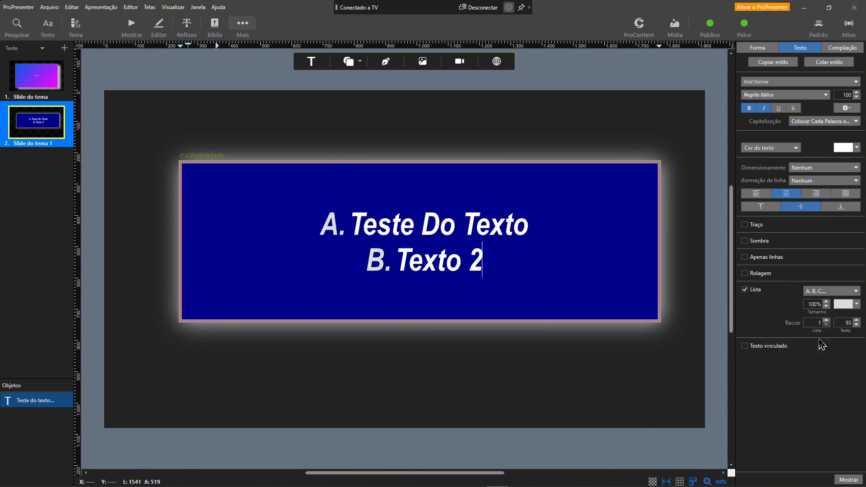
click(845, 293)
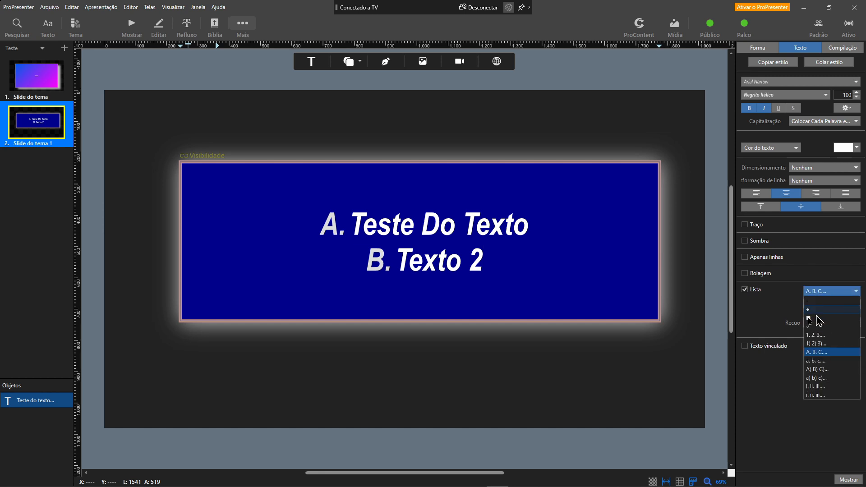
click(752, 311)
click(851, 308)
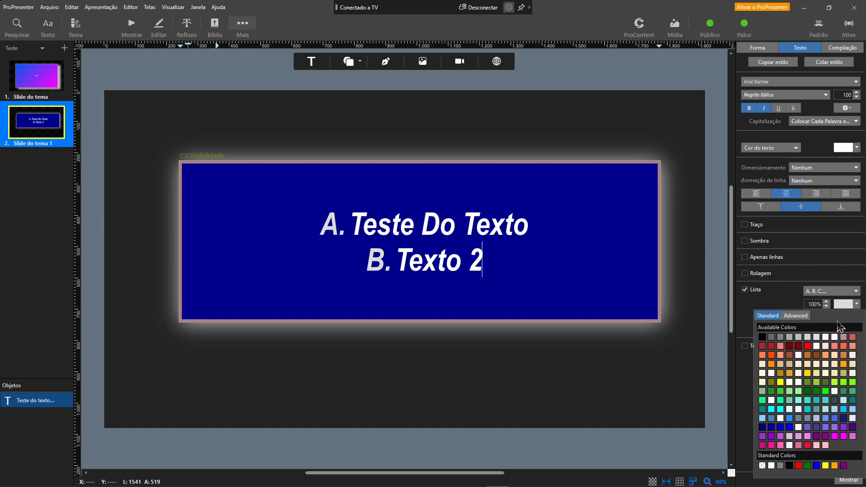
click(770, 351)
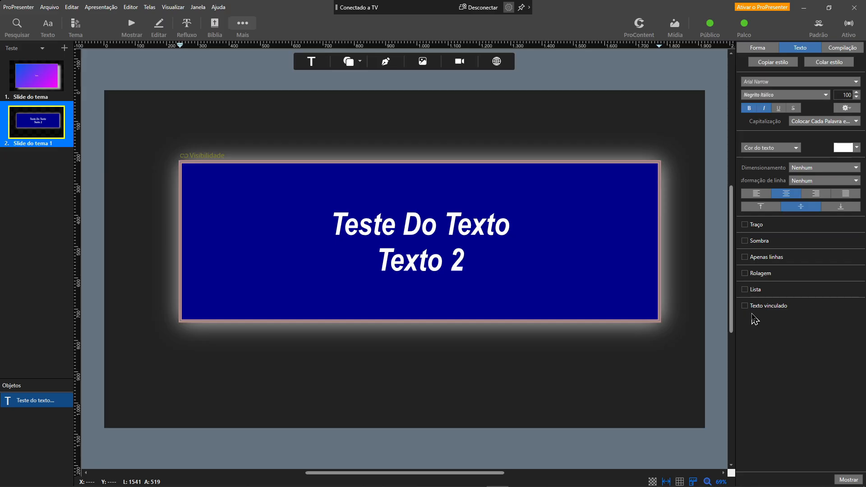
Step: Enable Texto vinculado for the text box and review the available link sources, leaving it set to Nenhum
click(749, 310)
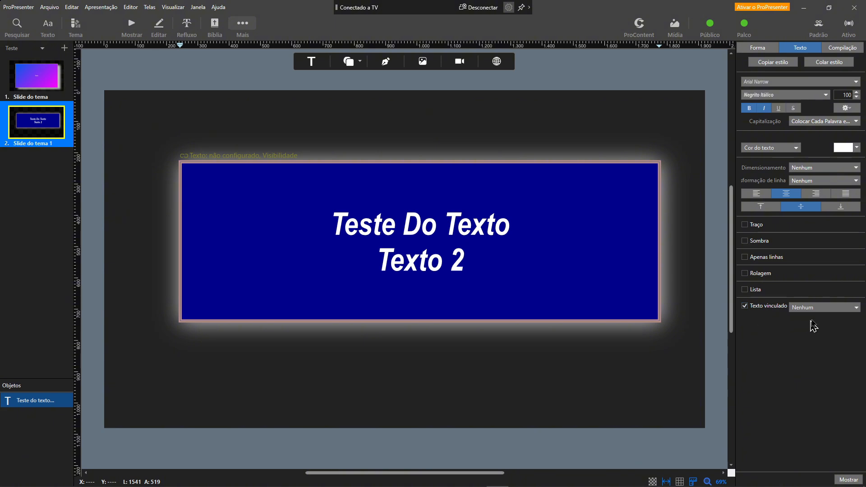
click(826, 311)
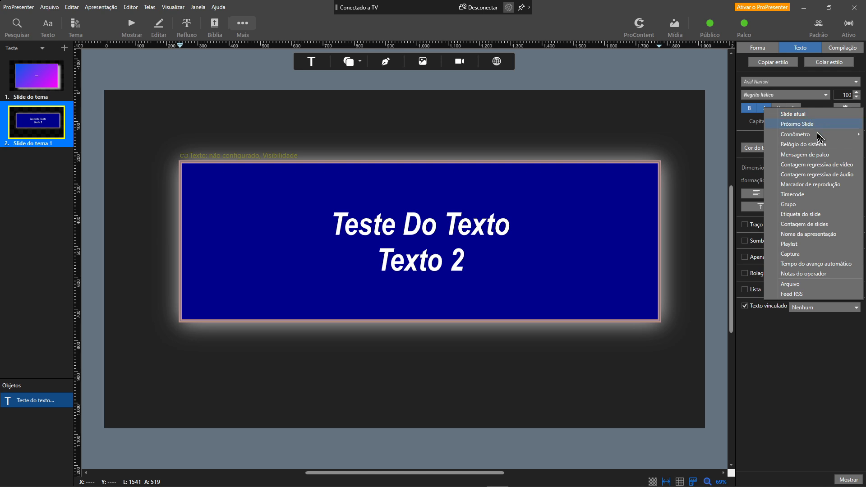
mouse_move(817, 136)
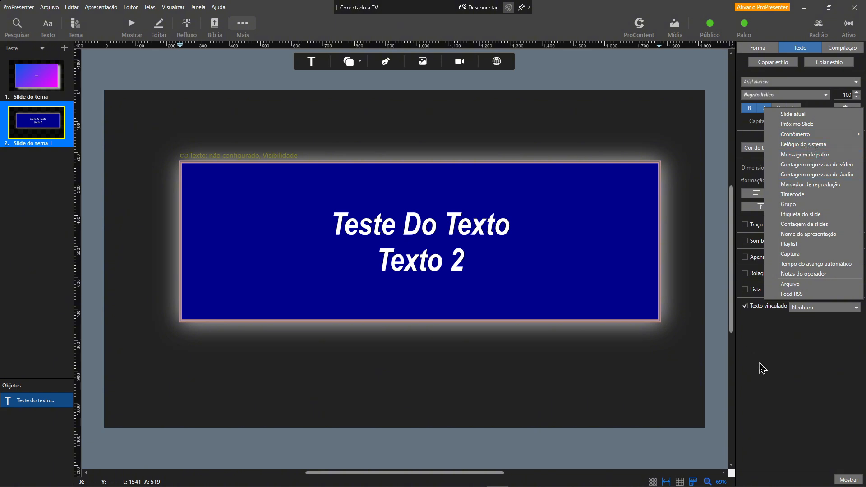
click(785, 382)
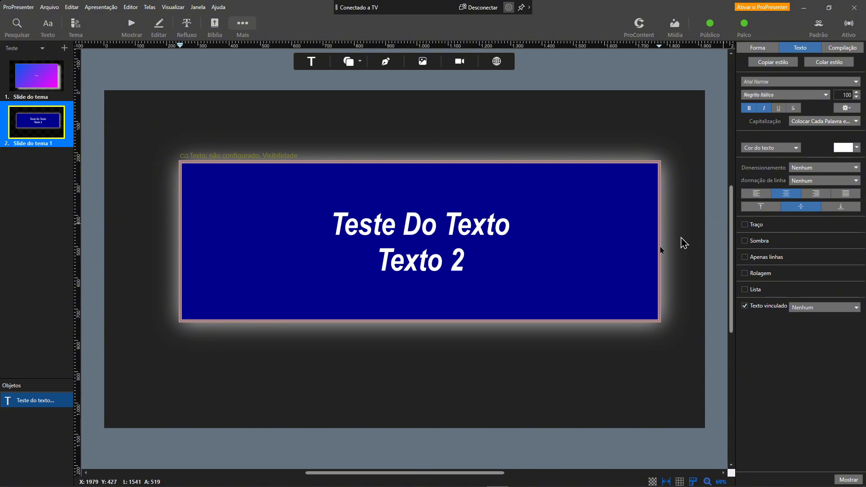
click(579, 280)
Step: Add a third theme slide, set its text size to 100 and enable Sombra on the text
click(64, 48)
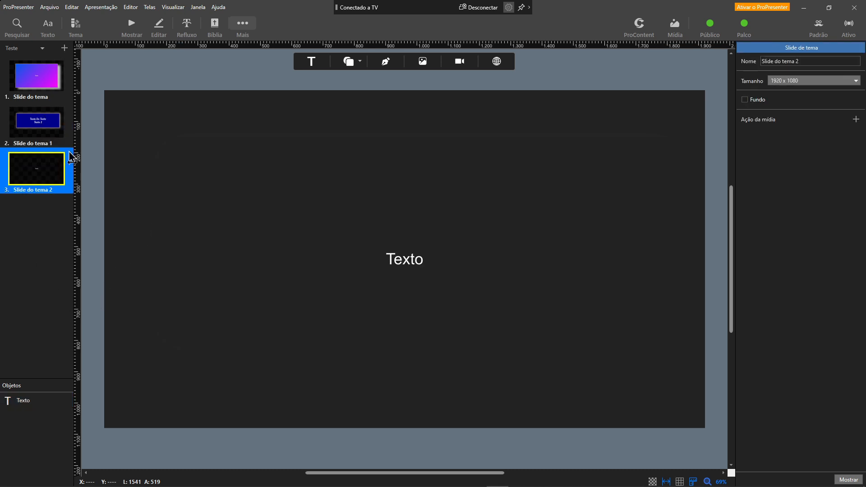
click(400, 254)
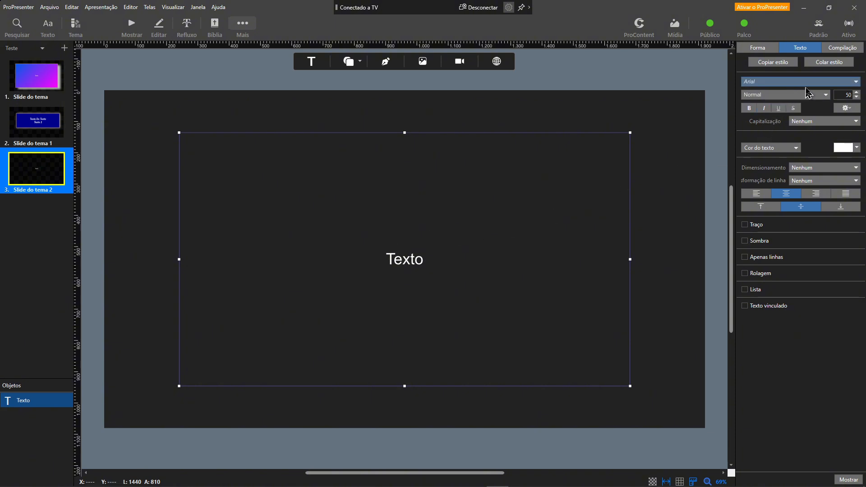
drag(843, 92, 856, 97)
text(100)
key(Return)
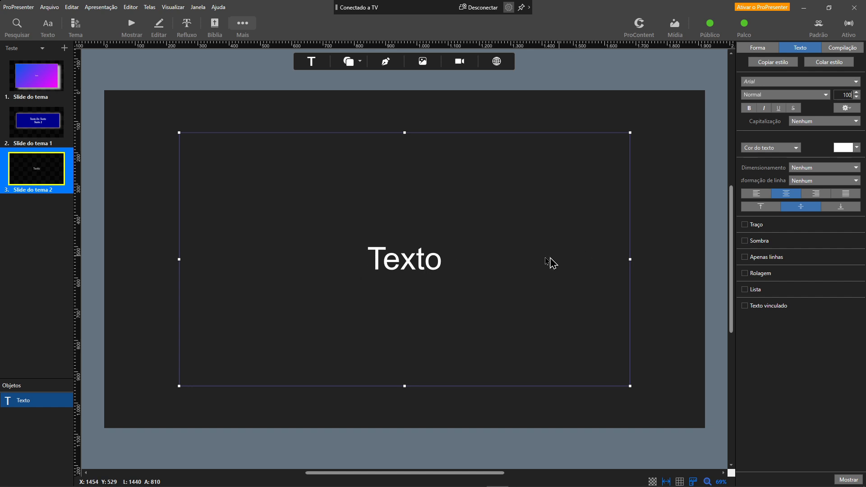
click(751, 244)
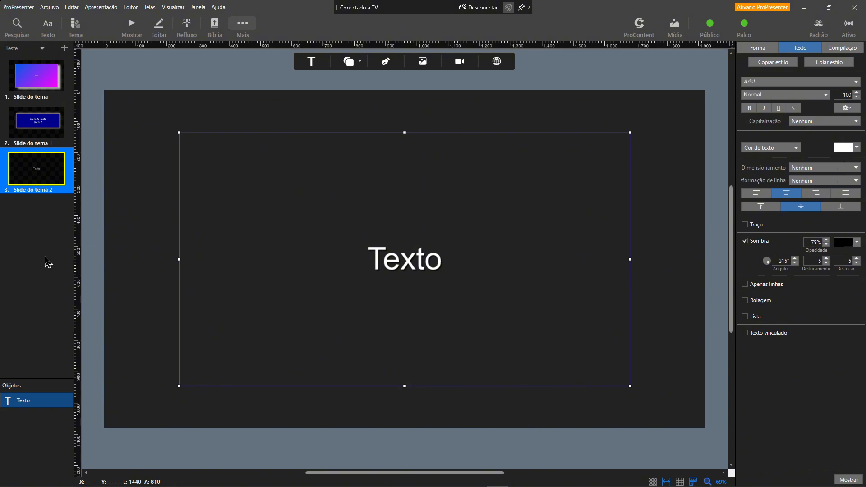
Step: Add a fourth theme slide and rename the second slide as Teste 1
click(65, 47)
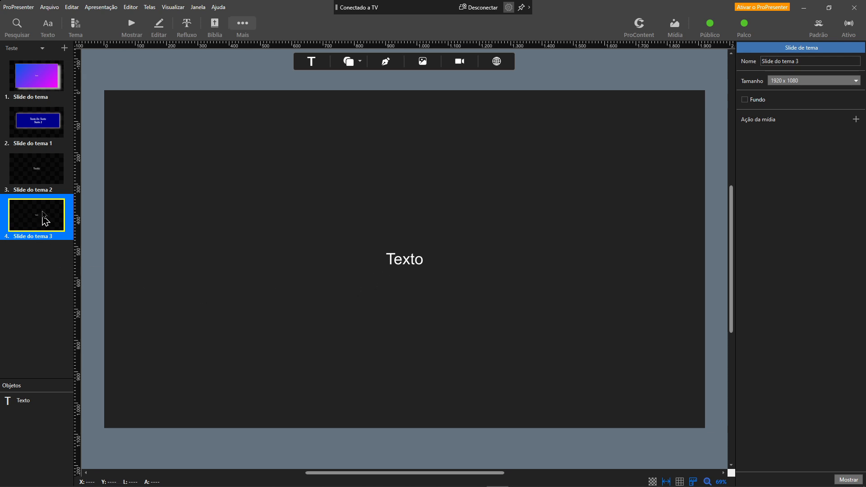
double_click(40, 144)
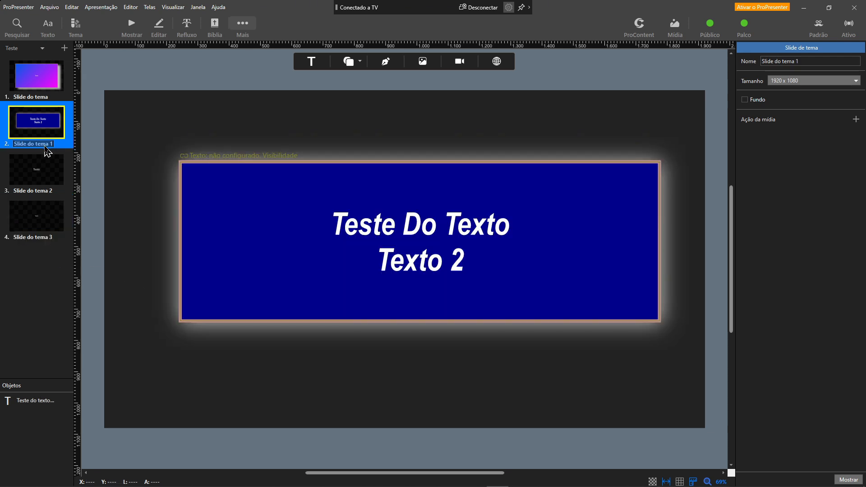
text(Teste 1)
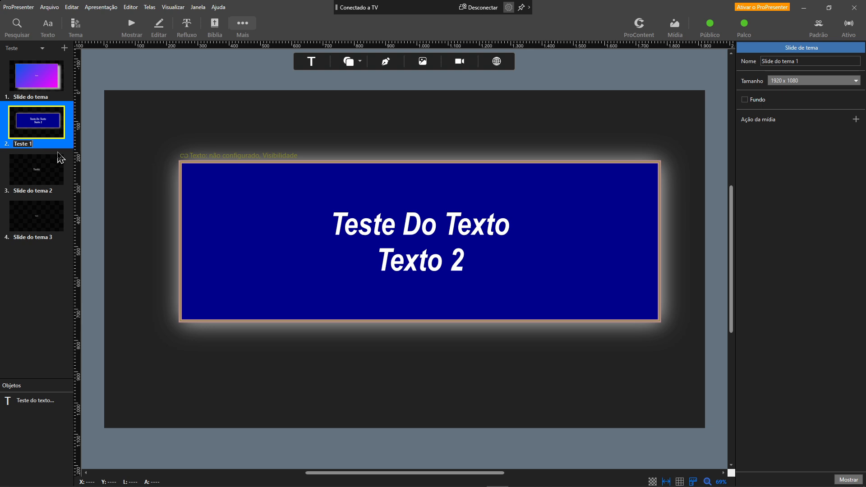
Step: Rename the third theme slide as Centro and the fourth as Roda pe
click(36, 189)
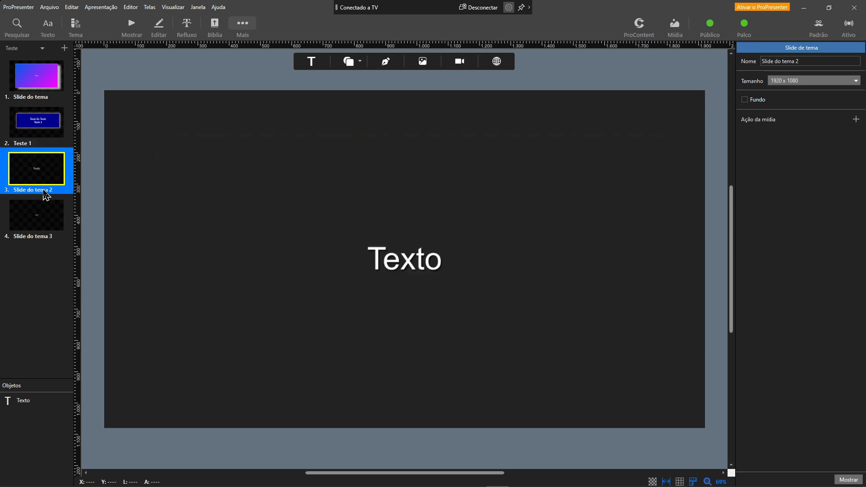
double_click(44, 191)
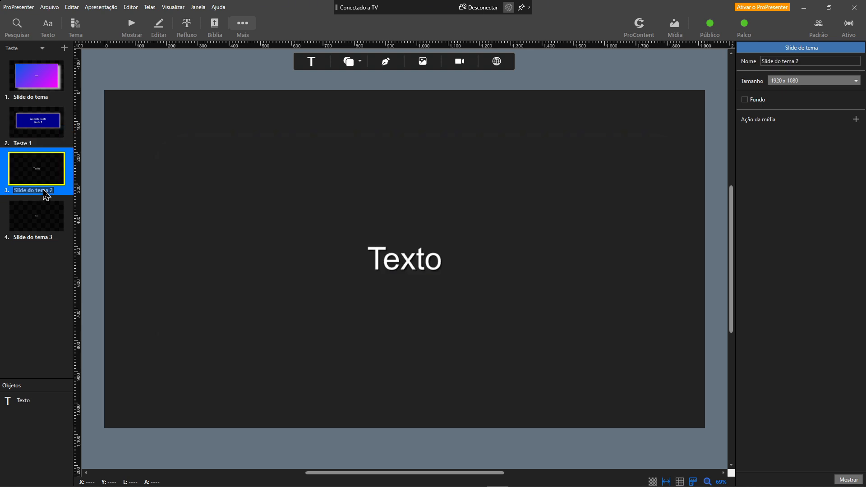
text(Centro)
key(Return)
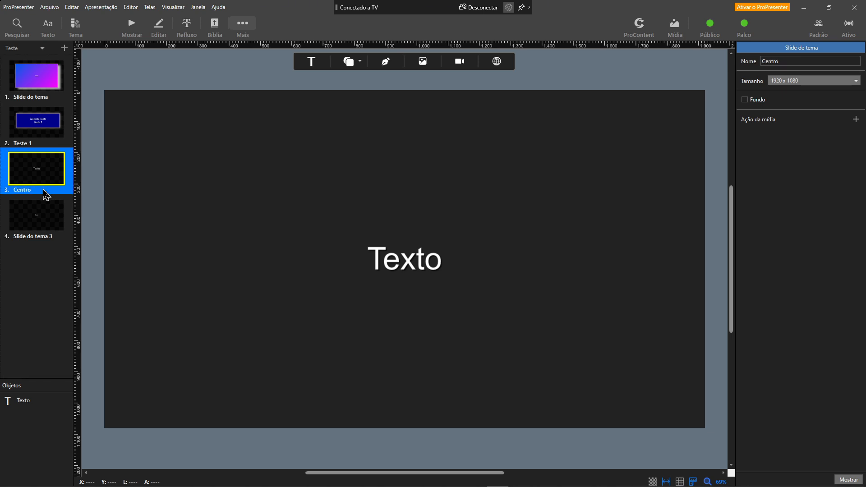
double_click(43, 237)
text(Roda)
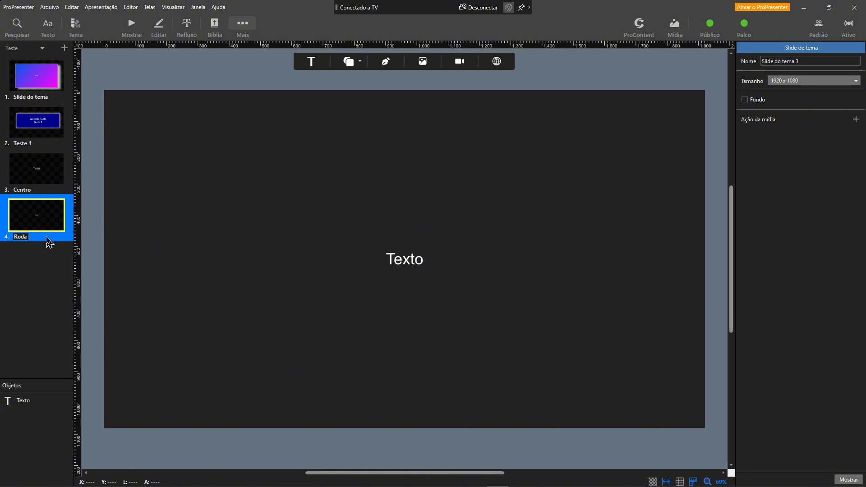
text( pe)
key(Return)
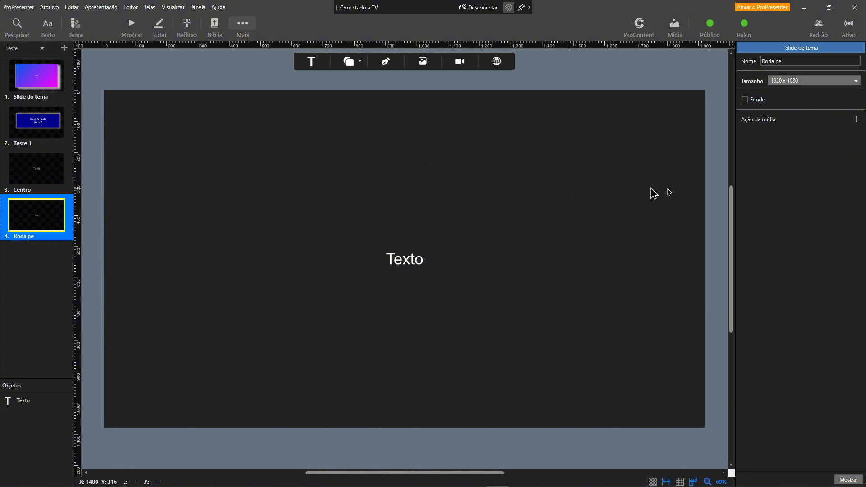
Step: Align the Roda pe text box to the slide's lower-left corner and resize it to about 1469 by 196
click(340, 294)
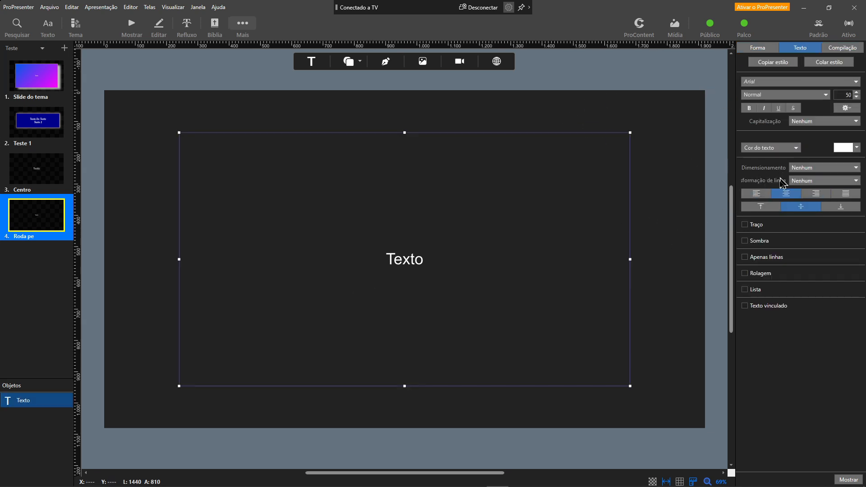
click(759, 50)
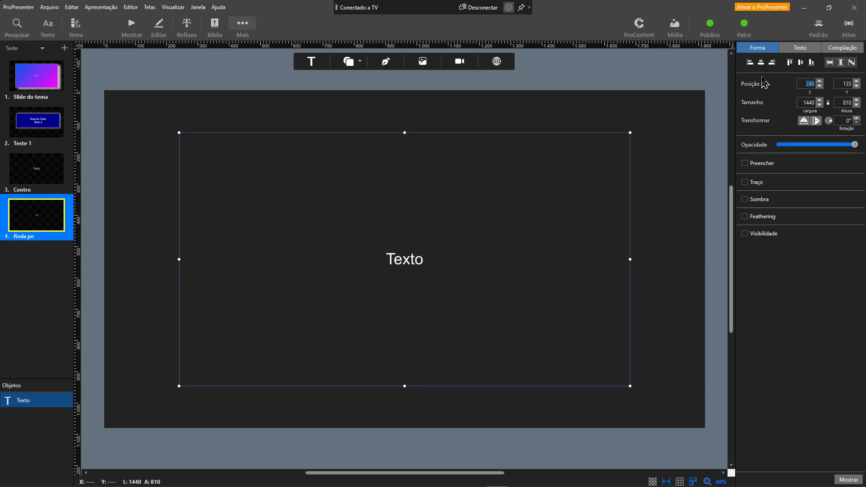
click(749, 62)
click(790, 62)
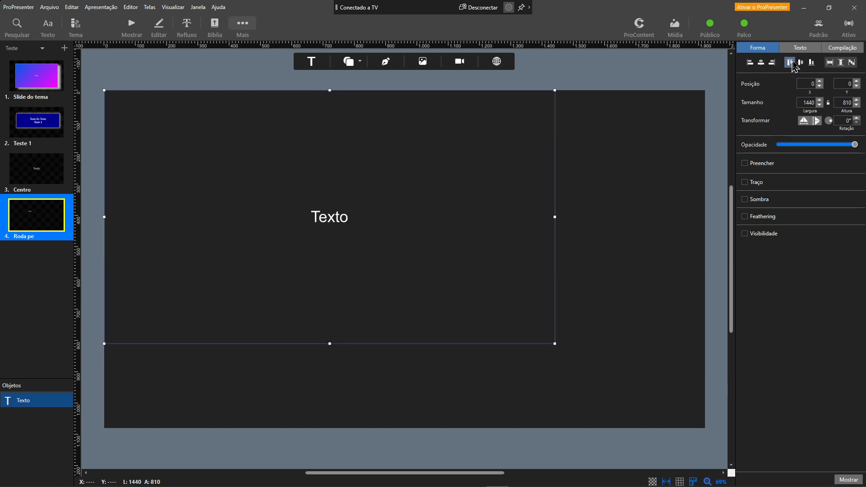
click(811, 63)
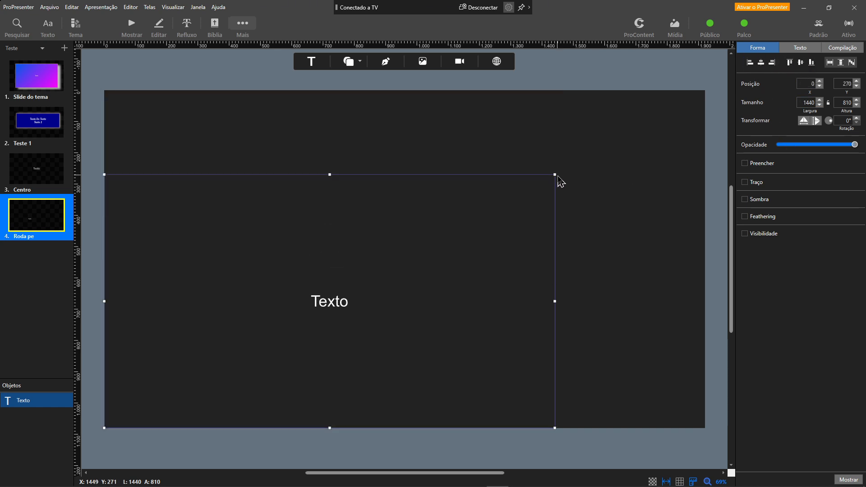
drag(555, 175, 564, 367)
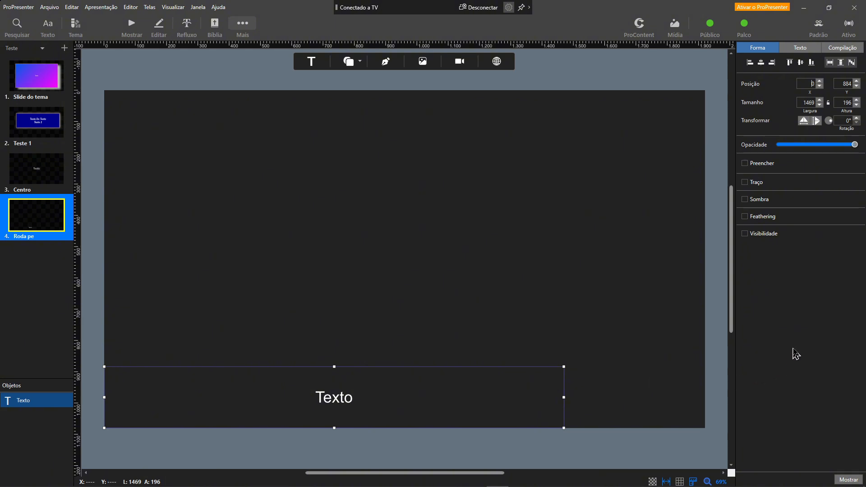
Step: Left-align the Roda pe text, change its wording to Teste and set its Esquerda margin to 20
click(797, 50)
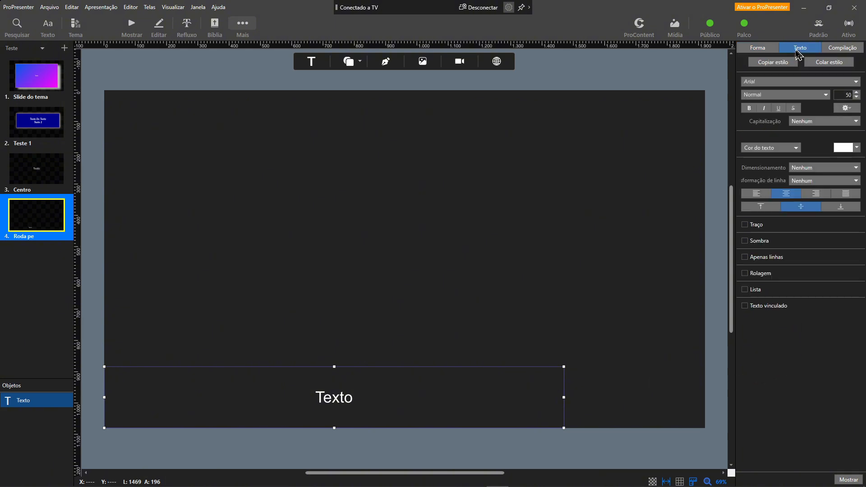
click(757, 197)
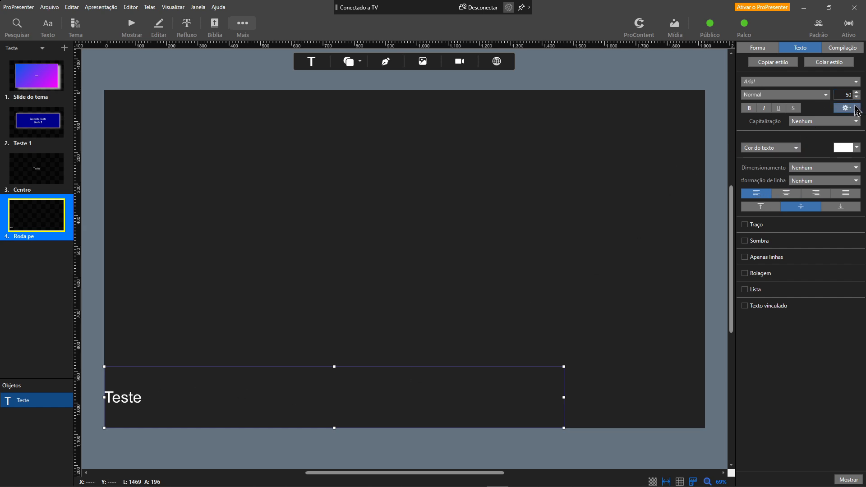
click(857, 109)
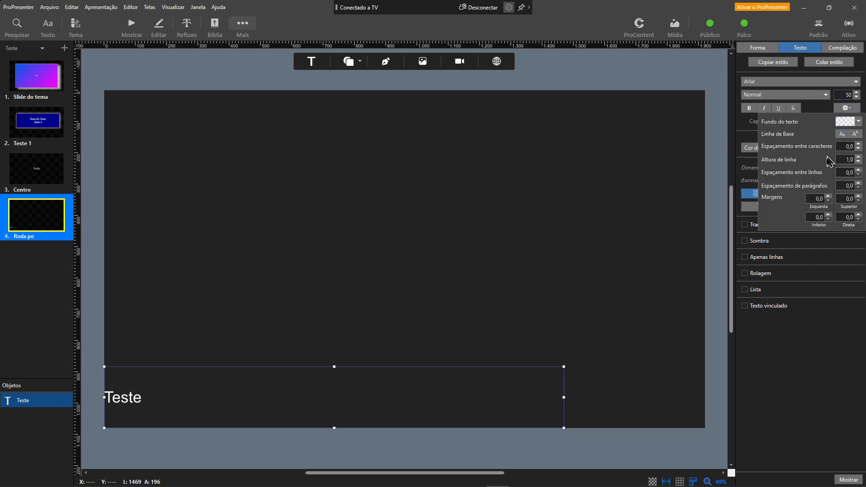
click(828, 197)
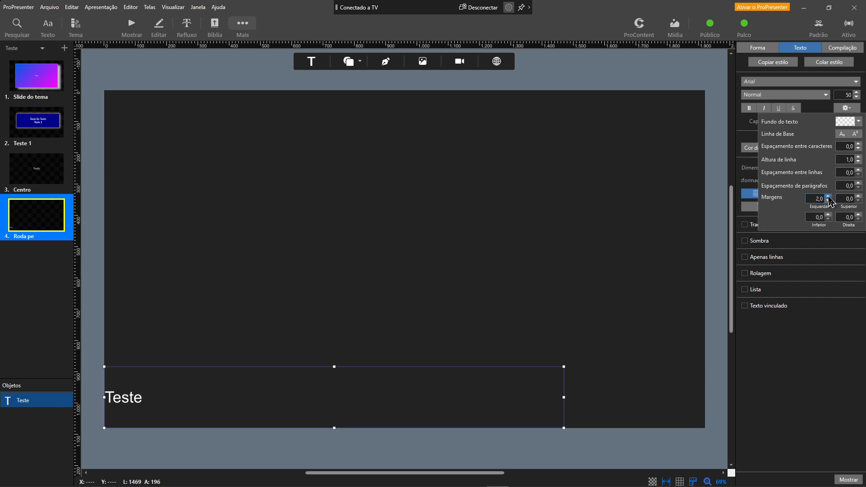
click(828, 197)
click(828, 197)
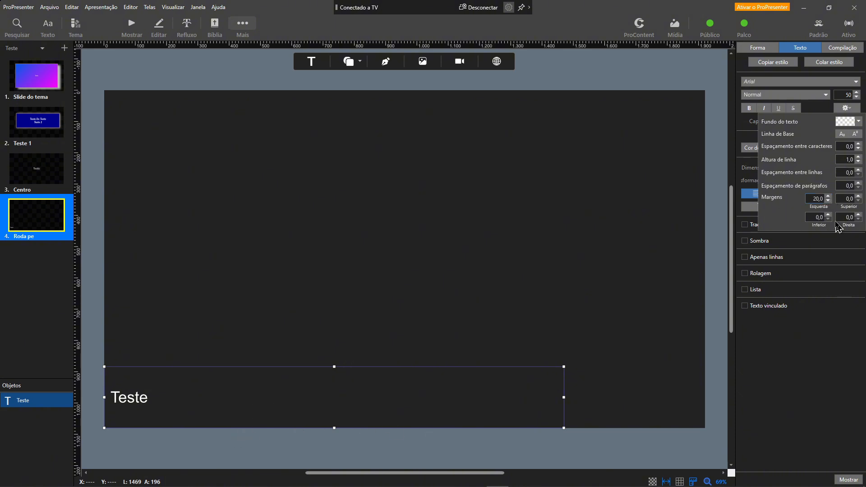
click(802, 366)
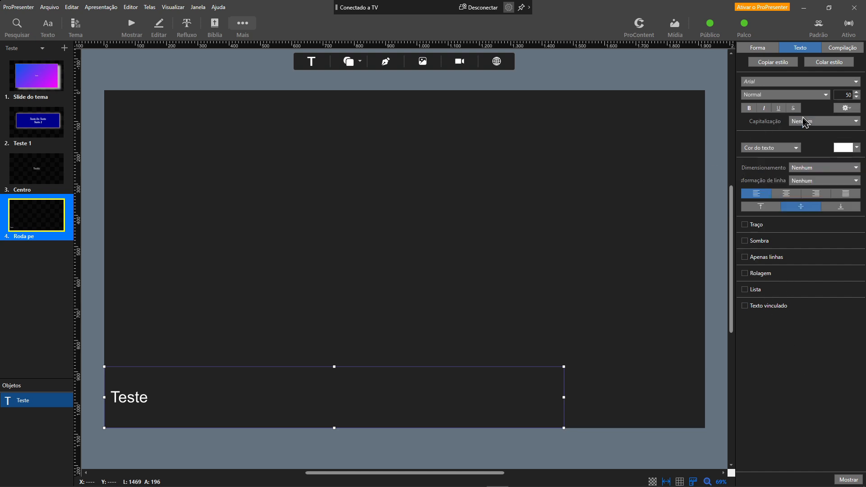
Step: Align the Roda pe text to the bottom of its box and set its Inferior margin to 20
click(841, 207)
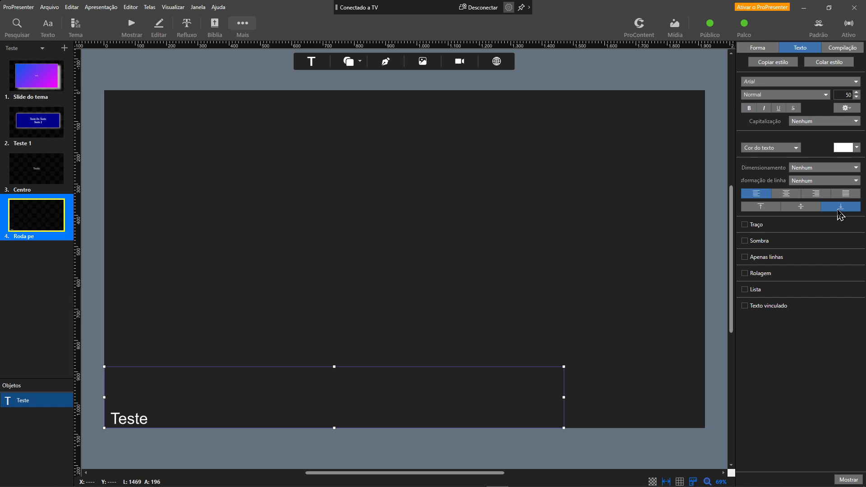
click(859, 108)
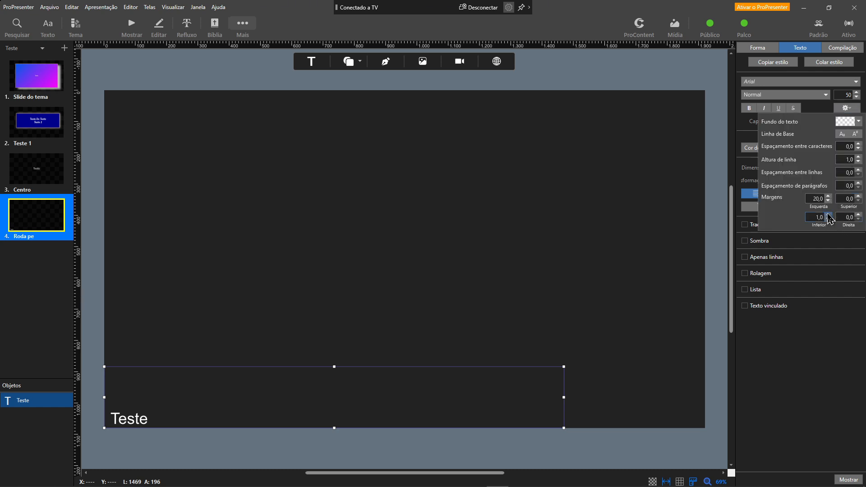
drag(829, 216, 831, 217)
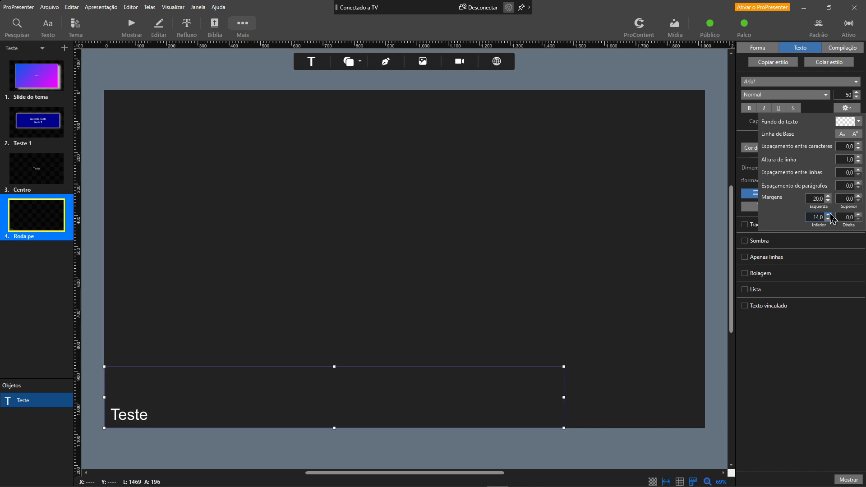
double_click(816, 216)
text(20)
key(Return)
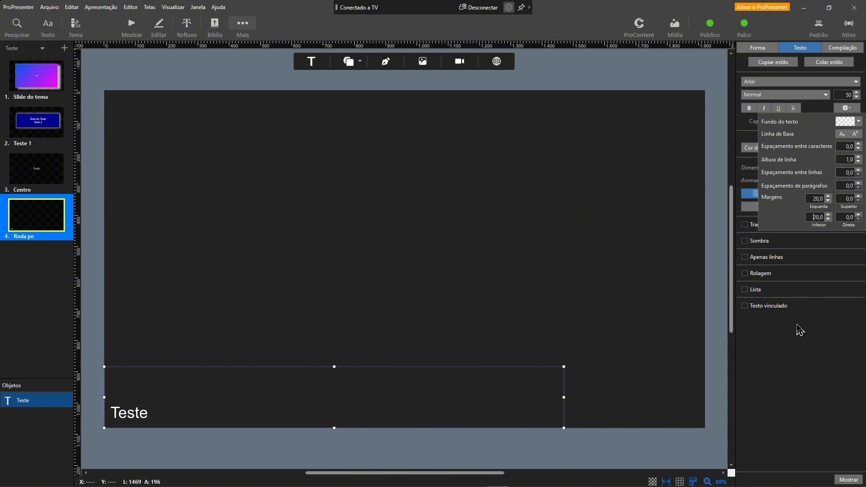
Step: Enable the Sombra effect on the Roda pe text
click(792, 351)
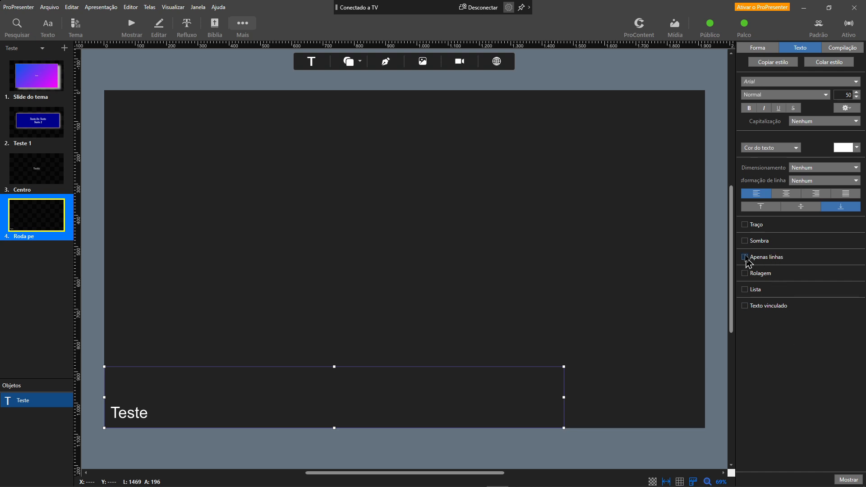
click(744, 240)
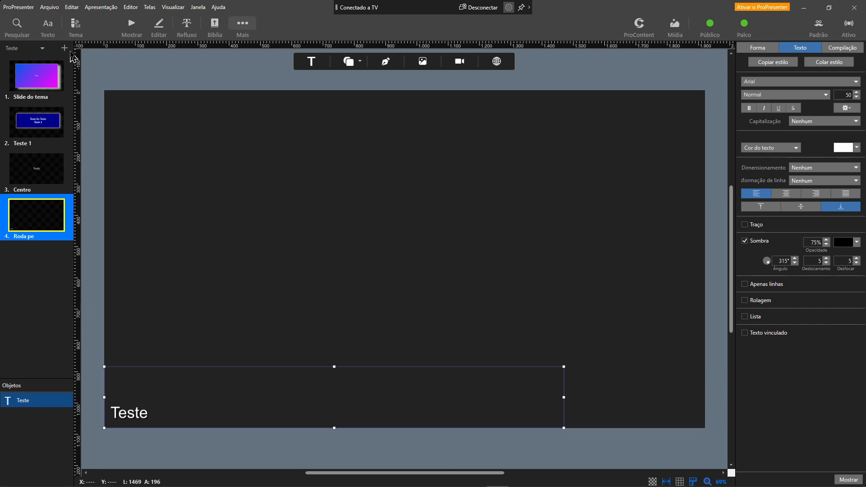
Step: Add a fifth slide to the Teste theme and insert an ellipse (Elipse) shape on it
click(64, 49)
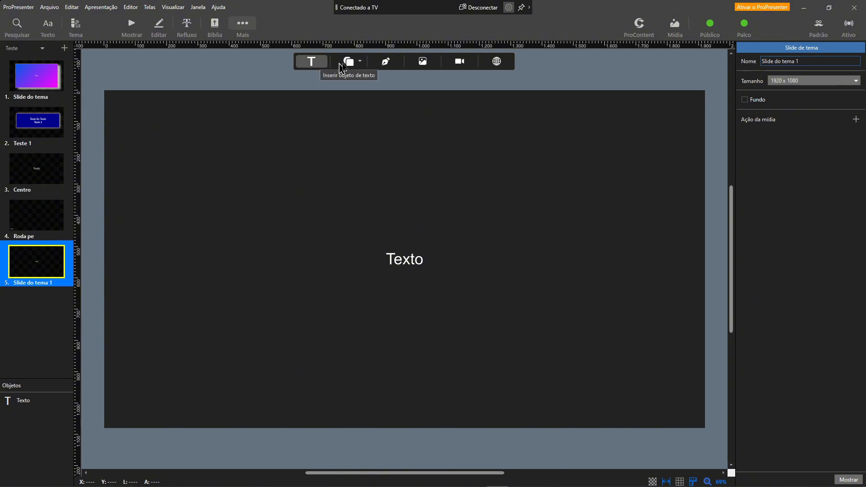
click(354, 67)
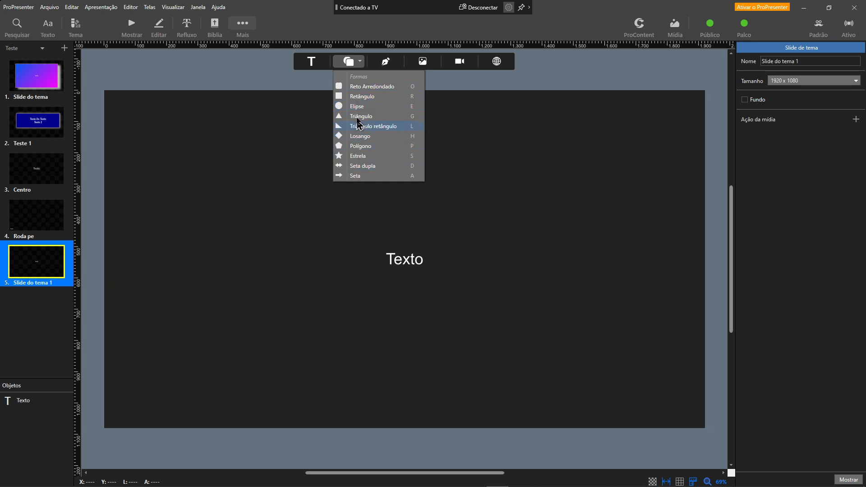
key(Escape)
click(291, 222)
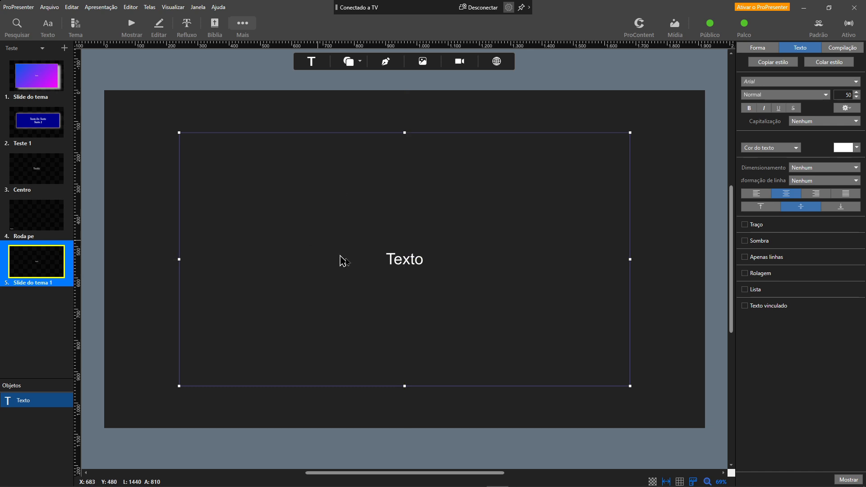
click(680, 280)
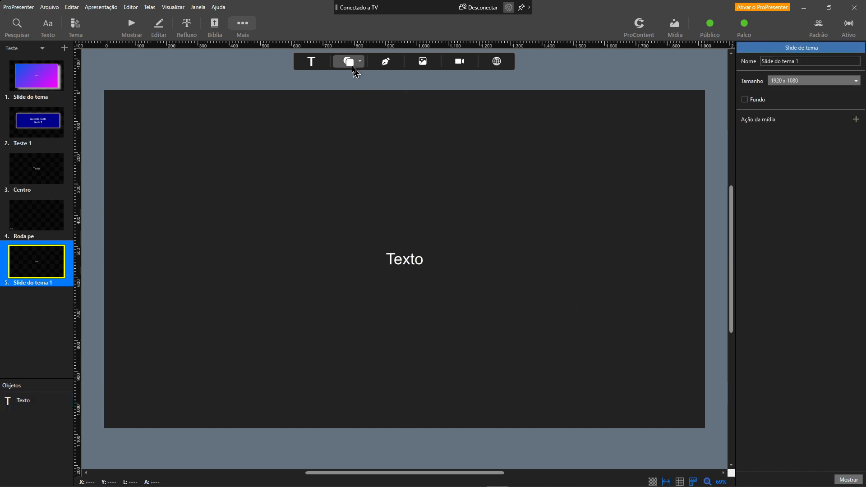
click(351, 62)
click(363, 110)
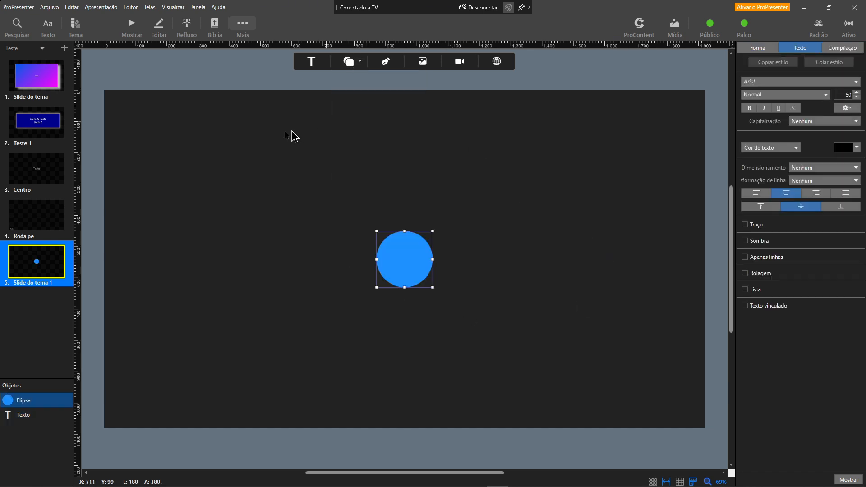
Step: Enlarge the ellipse to about 429 by 365 near the slide's upper-left corner and enter Texto inside it
drag(377, 231, 300, 171)
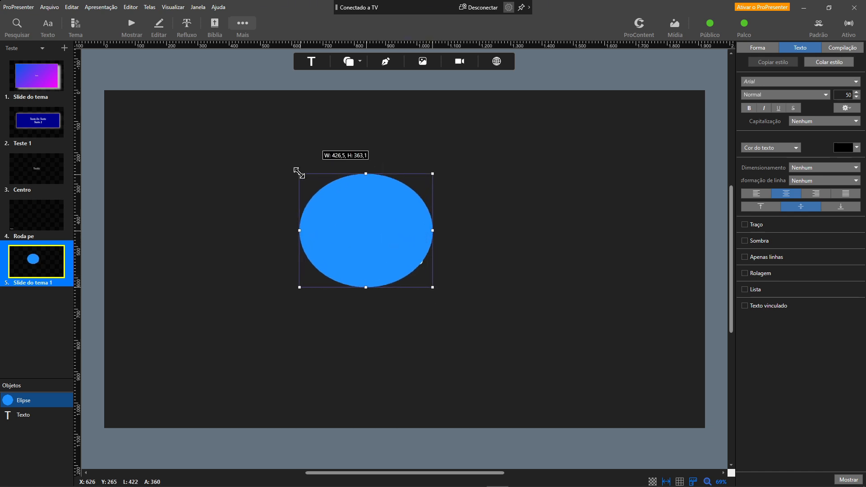
drag(348, 223, 179, 156)
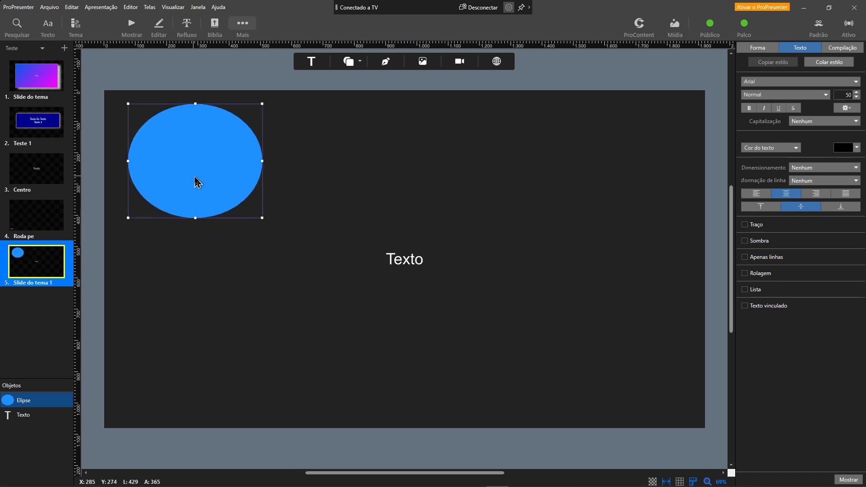
double_click(193, 178)
text(Texto)
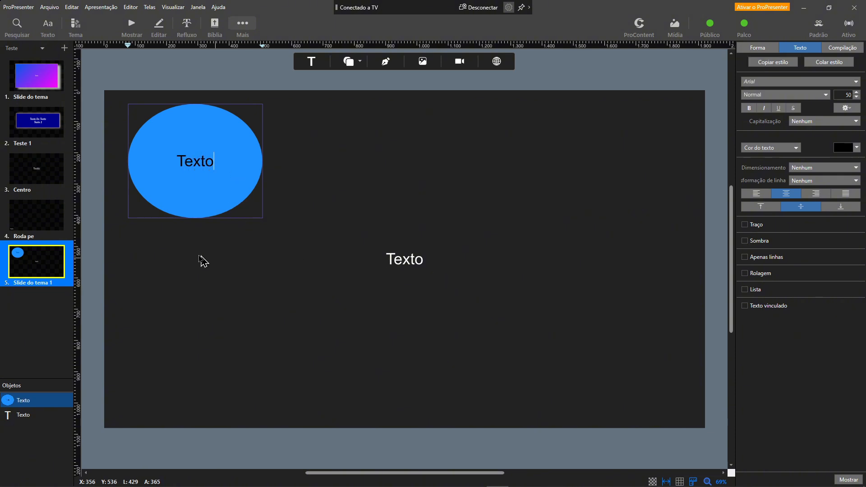
Step: Enlarge the ellipse to about 830 by 722 from its lower-right corner
click(235, 318)
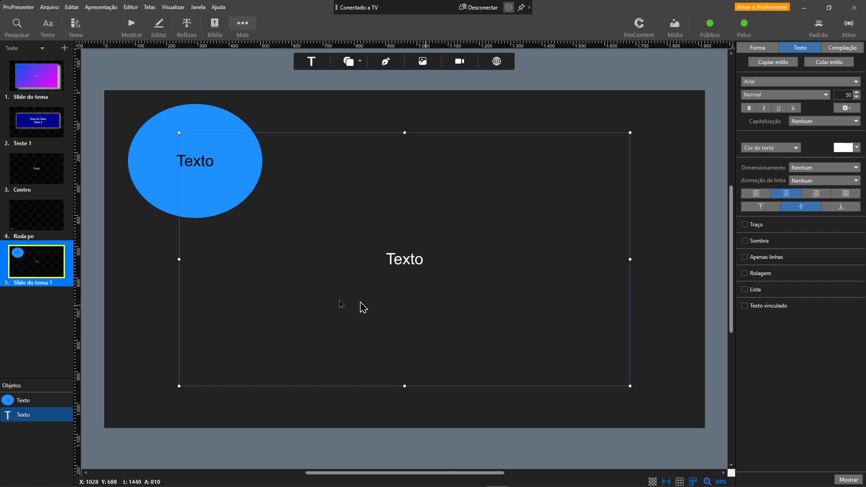
click(131, 278)
click(164, 186)
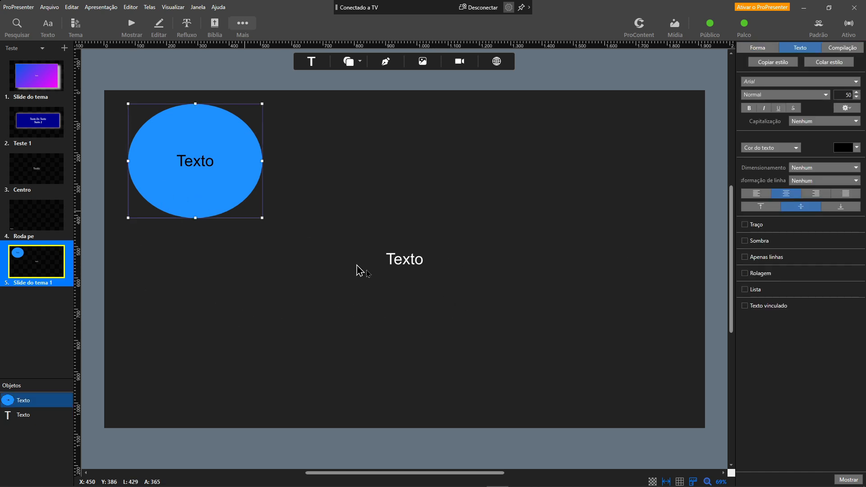
click(422, 277)
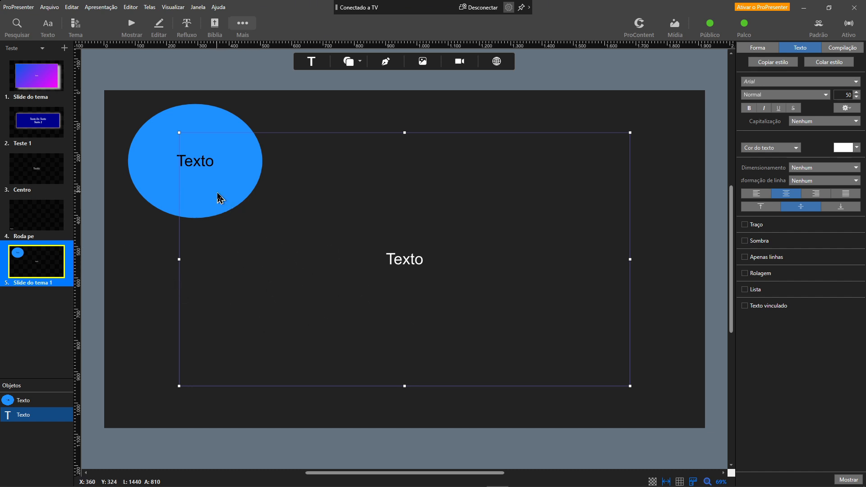
click(198, 195)
drag(262, 218, 387, 330)
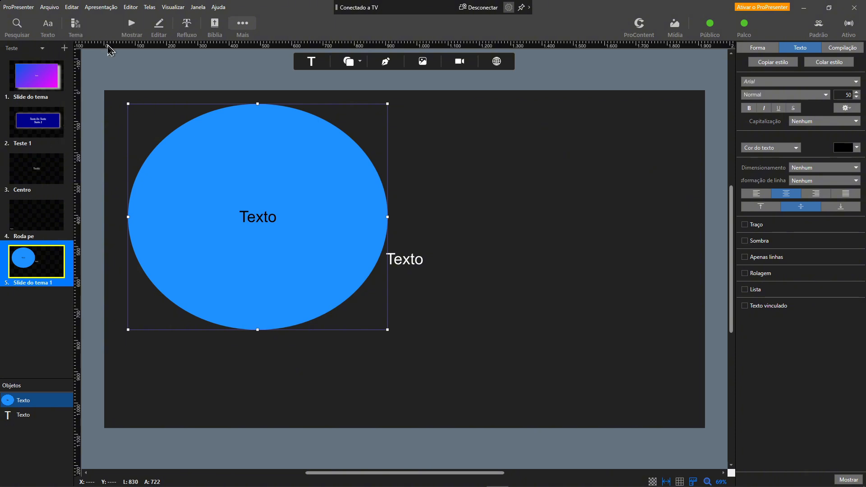
Step: Return to the Tu és bom presentation view and clear the slide layer from the output
click(135, 24)
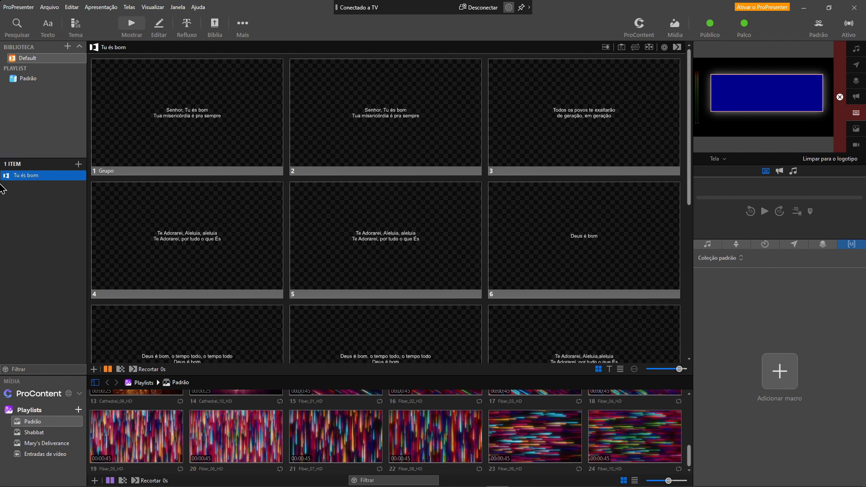
click(840, 105)
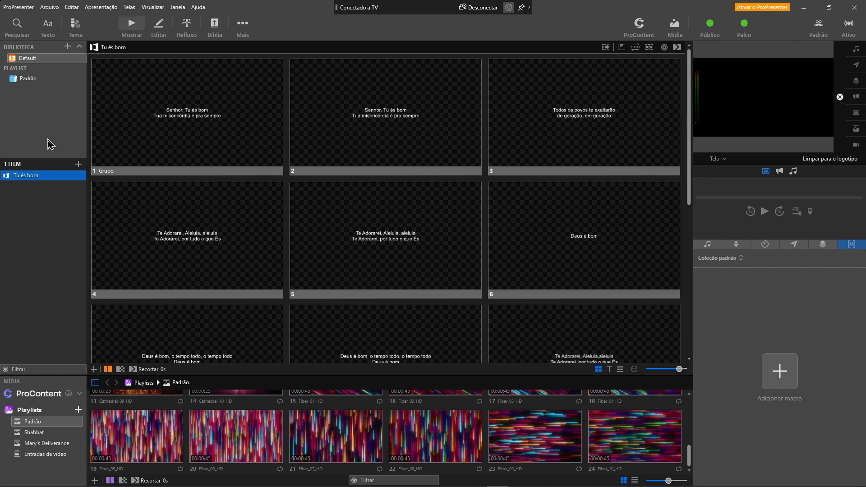
Step: Apply the Teste 1 slide of the Teste theme in Lyric Styles to Tu és bom and show its first slide on the output
click(75, 27)
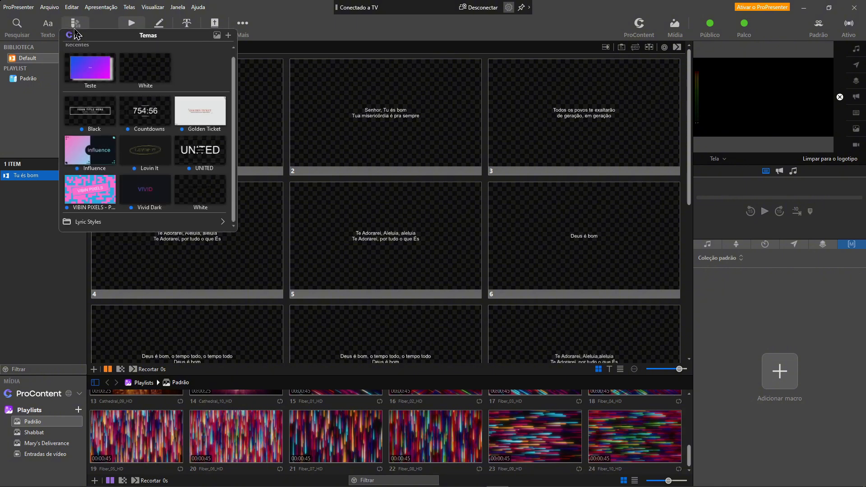
click(16, 237)
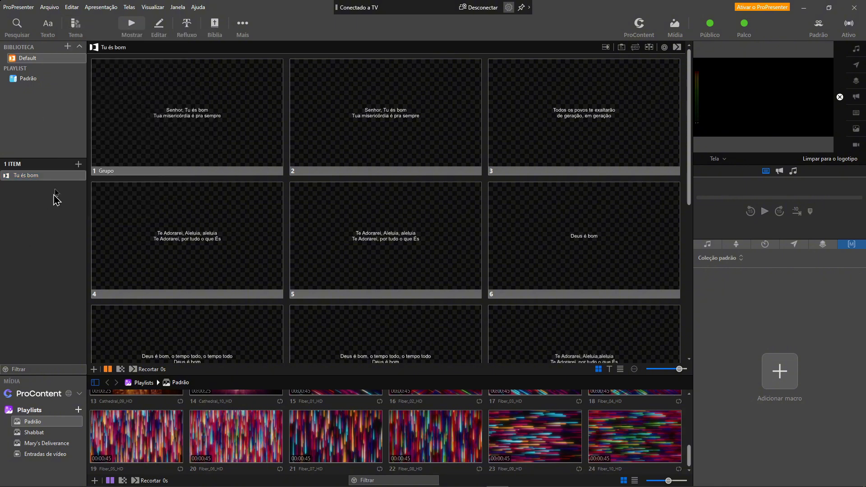
click(31, 61)
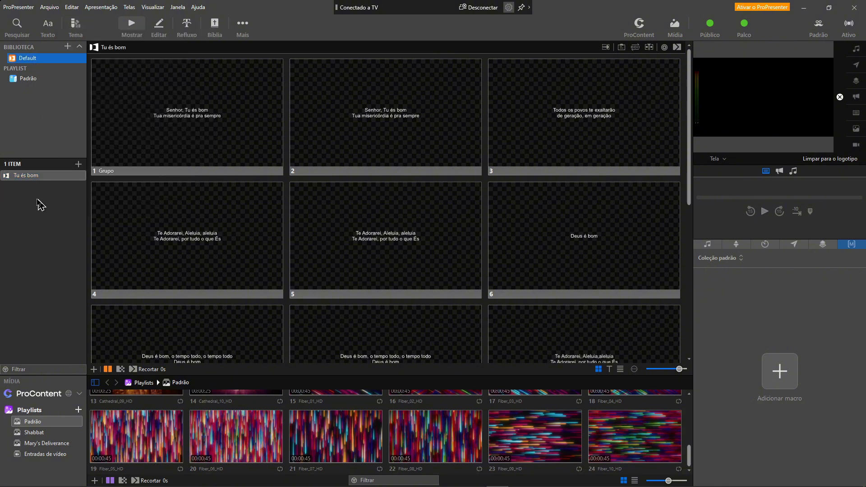
click(40, 178)
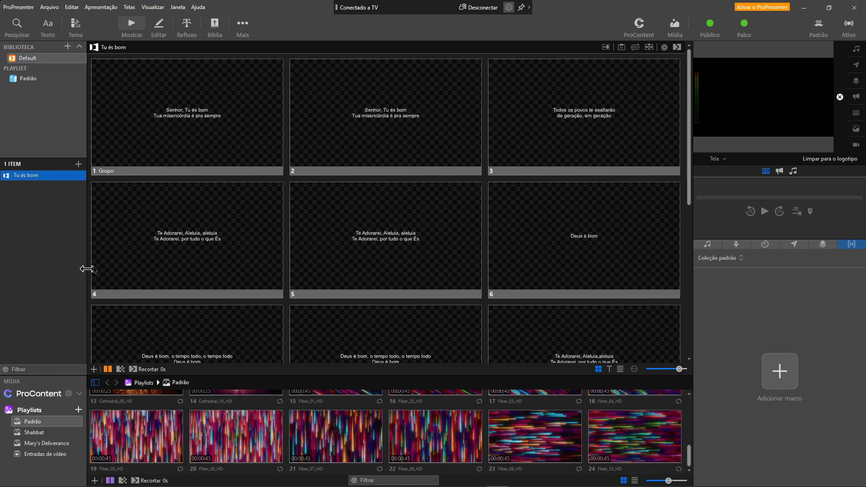
click(76, 27)
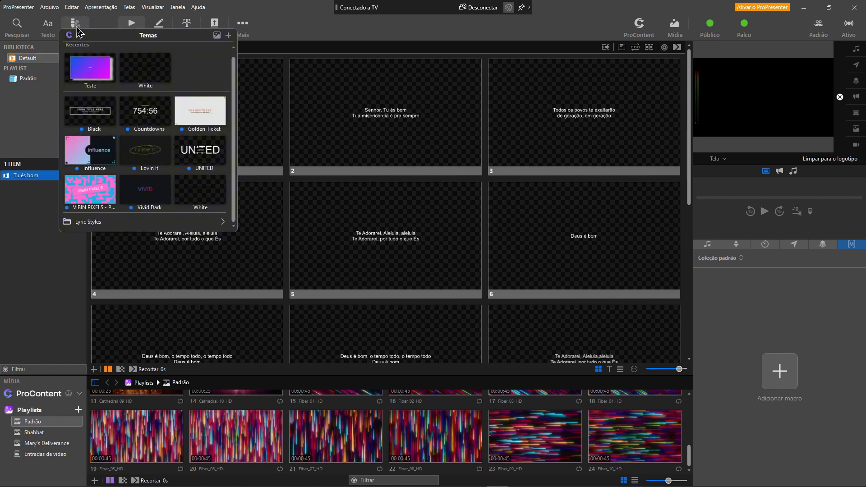
click(99, 221)
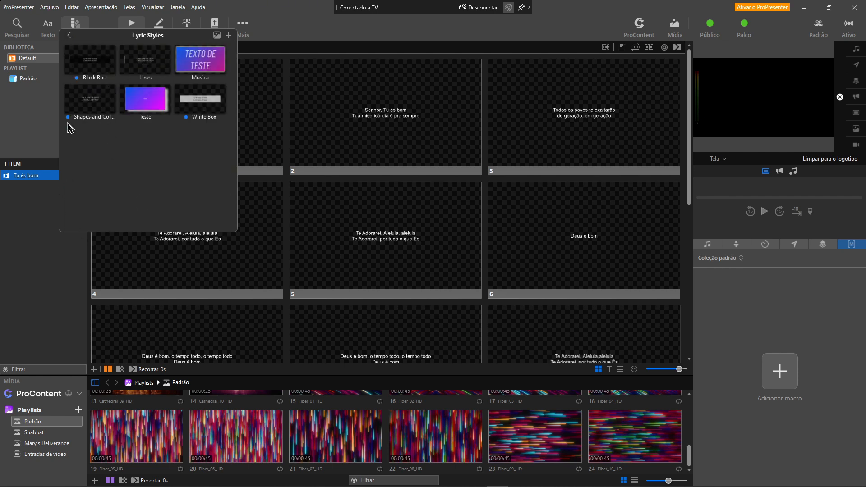
click(156, 108)
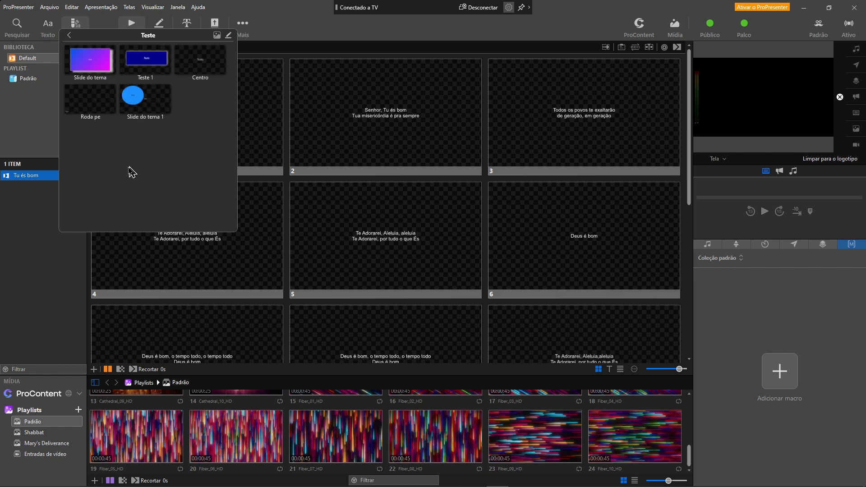
click(156, 66)
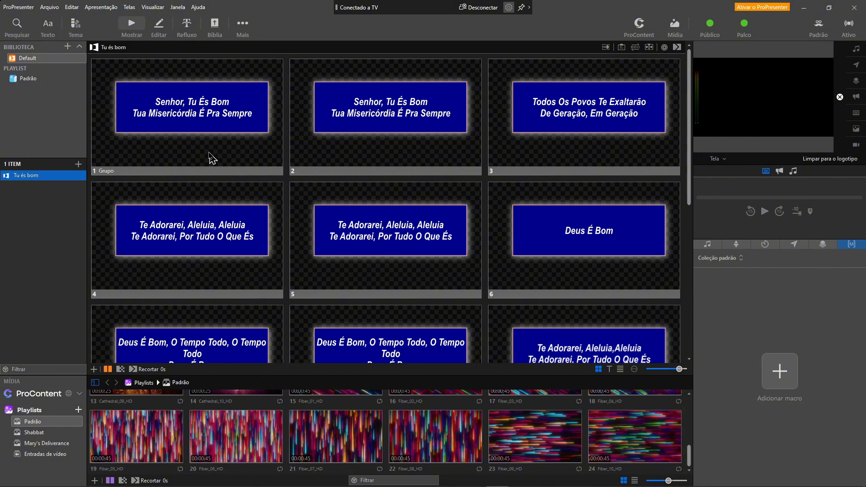
click(209, 118)
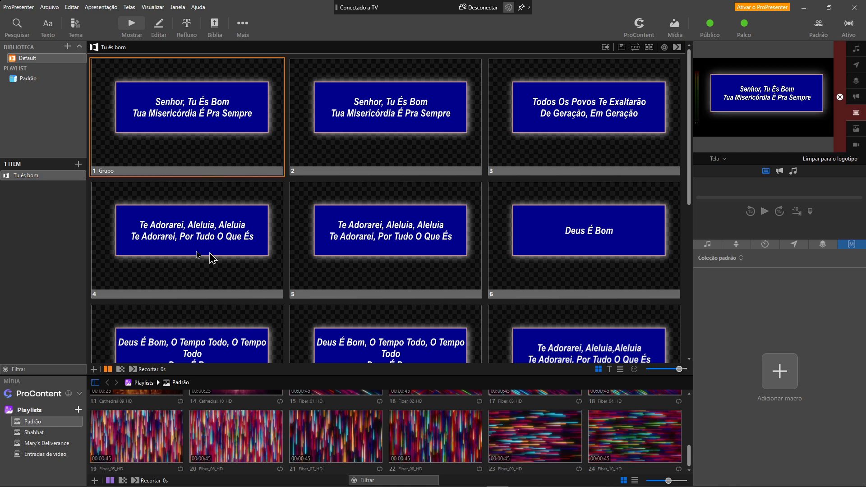